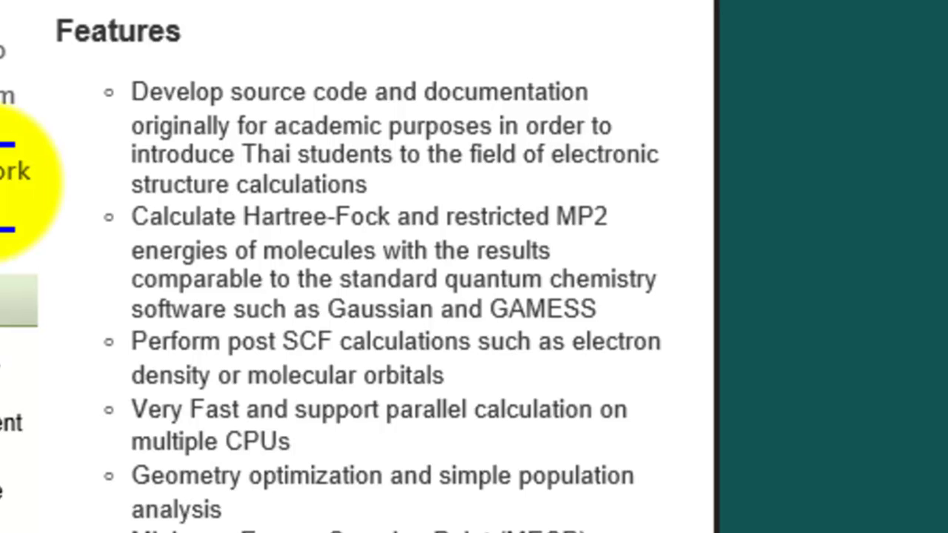
- Read through the Siam Quantum features list on the website down to its last entries
{"action": "left_click", "coordinate": [83, 181]}
{"action": "scroll", "coordinate": [83, 181], "scroll_direction": "down", "scroll_amount": 10}
{"action": "scroll", "coordinate": [85, 180], "scroll_direction": "down", "scroll_amount": 5}
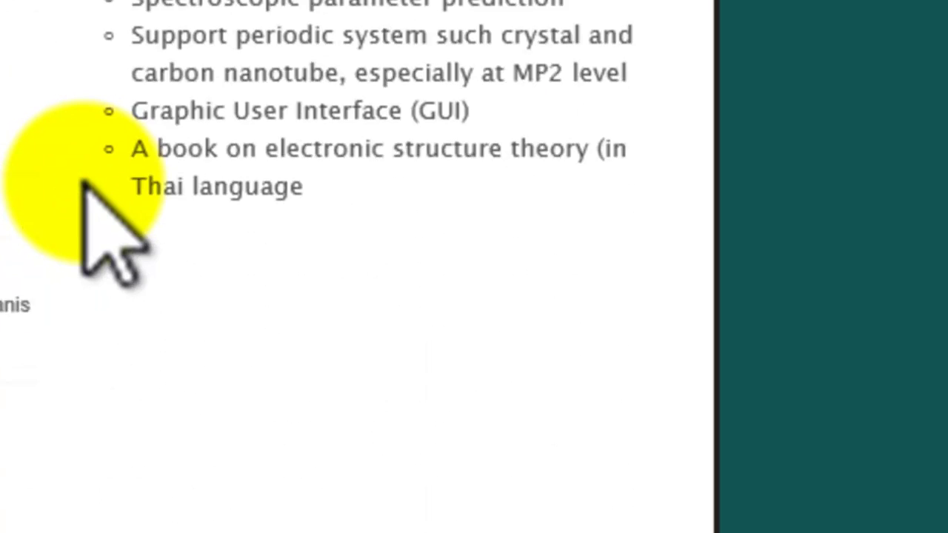
{"action": "scroll", "coordinate": [415, 339], "scroll_direction": "up", "scroll_amount": 15}
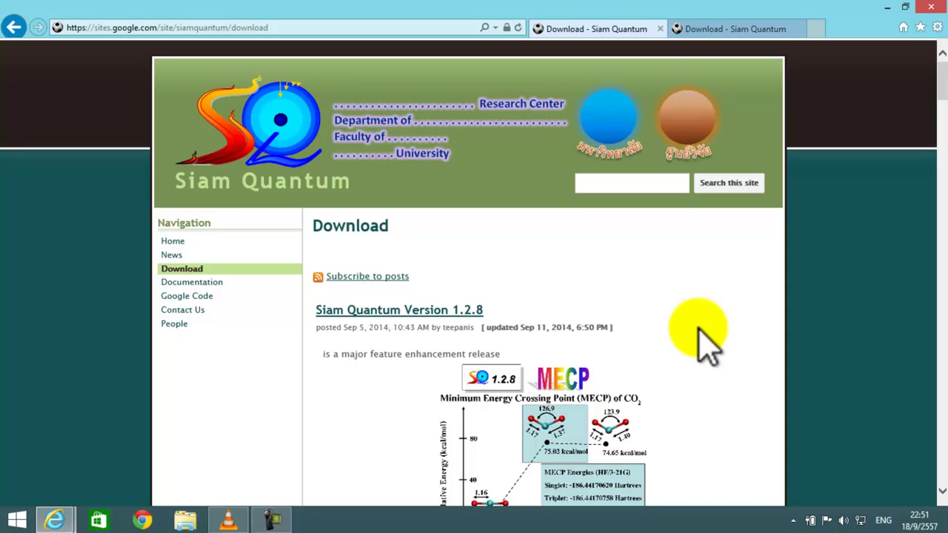
- Look over the Siam Quantum Version 1.2.8 release on the download page and check the save options of its link
{"action": "scroll", "coordinate": [700, 341], "scroll_direction": "down", "scroll_amount": 5}
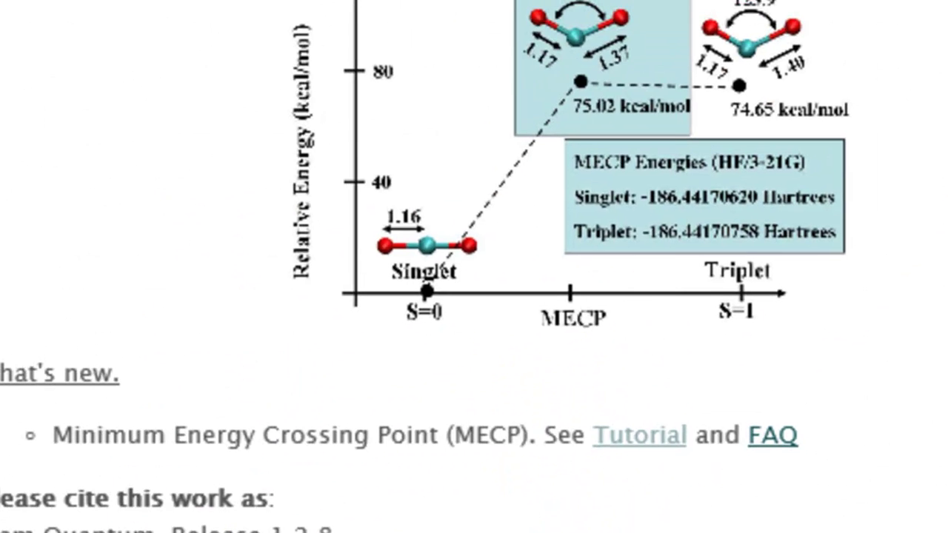
{"action": "right_click", "coordinate": [667, 244]}
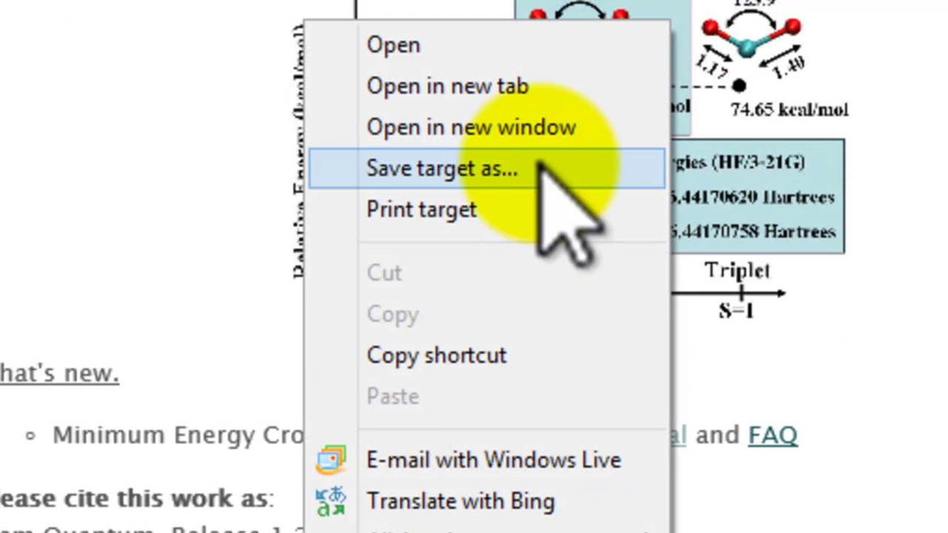
{"action": "key", "text": "Escape"}
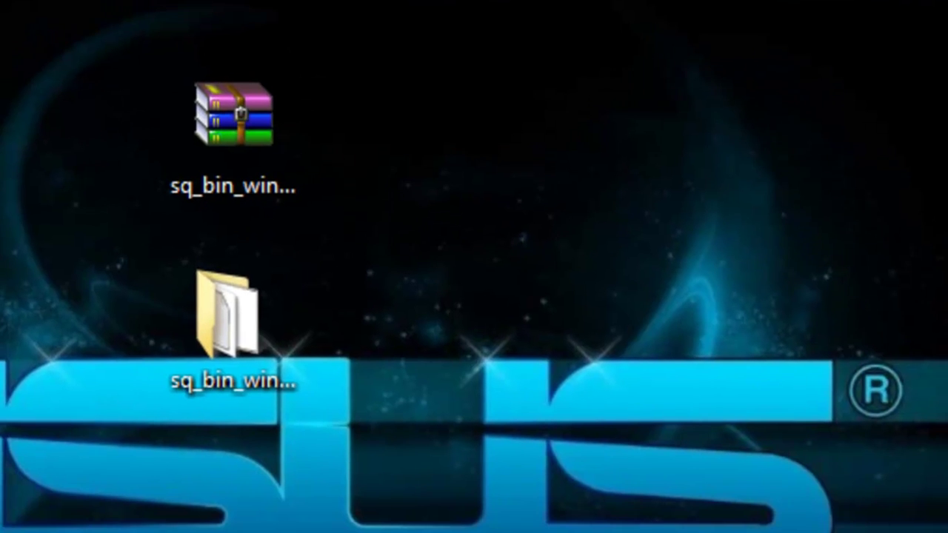
- Switch to the desktop and check the extraction options for the sq_bin_winxp_1.2.8 archive
{"action": "left_click", "coordinate": [200, 126]}
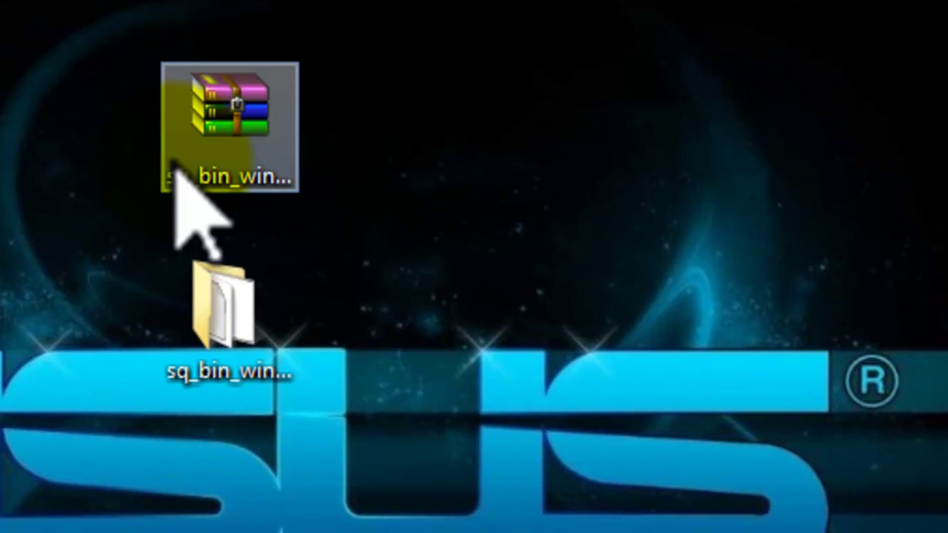
{"action": "right_click", "coordinate": [219, 128]}
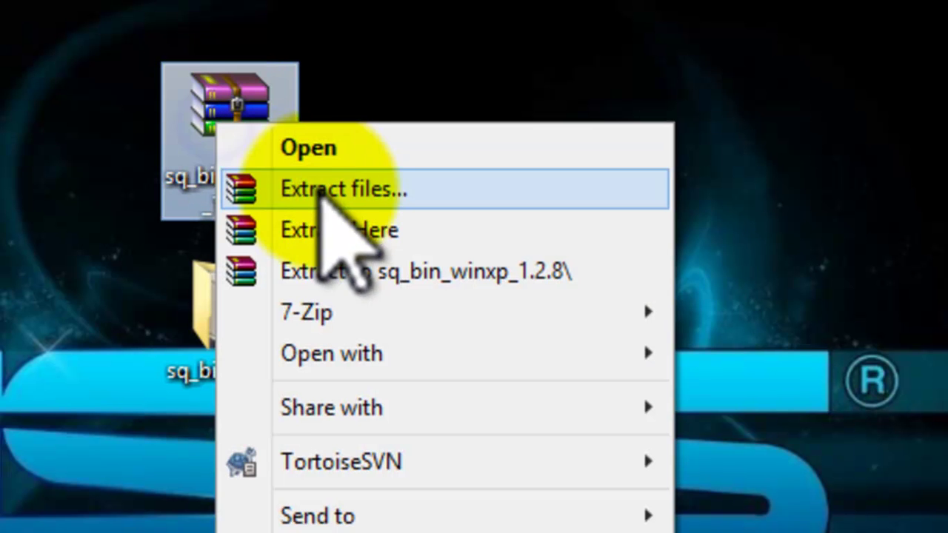
{"action": "left_click", "coordinate": [330, 230]}
{"action": "left_click", "coordinate": [868, 222]}
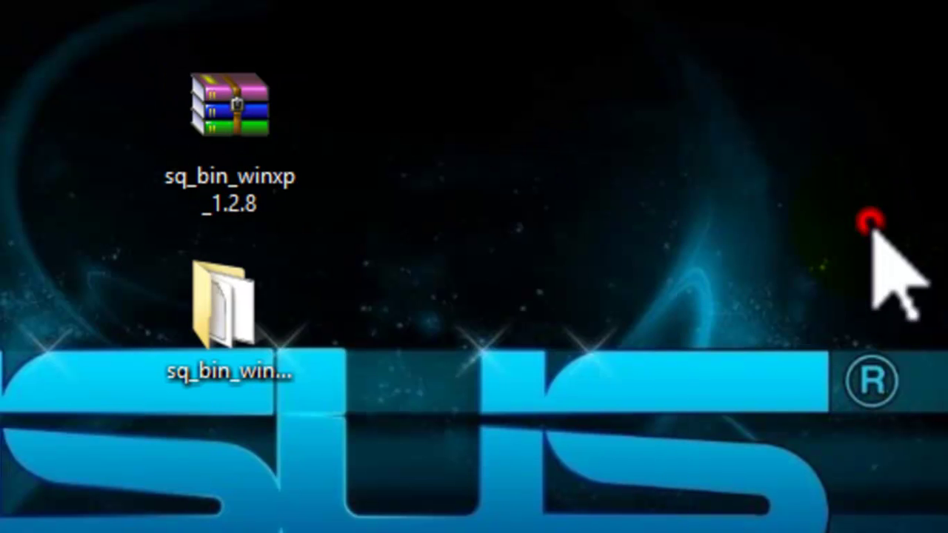
- Open the extracted sq_bin_winxp_1.2.8 folder on the desktop and locate the SQ program inside it
{"action": "left_click", "coordinate": [244, 323]}
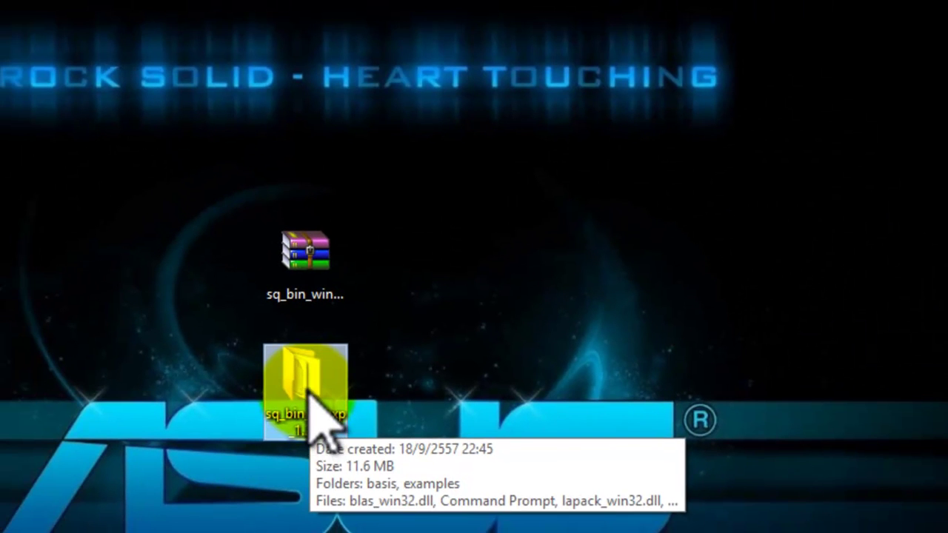
{"action": "double_click", "coordinate": [311, 392]}
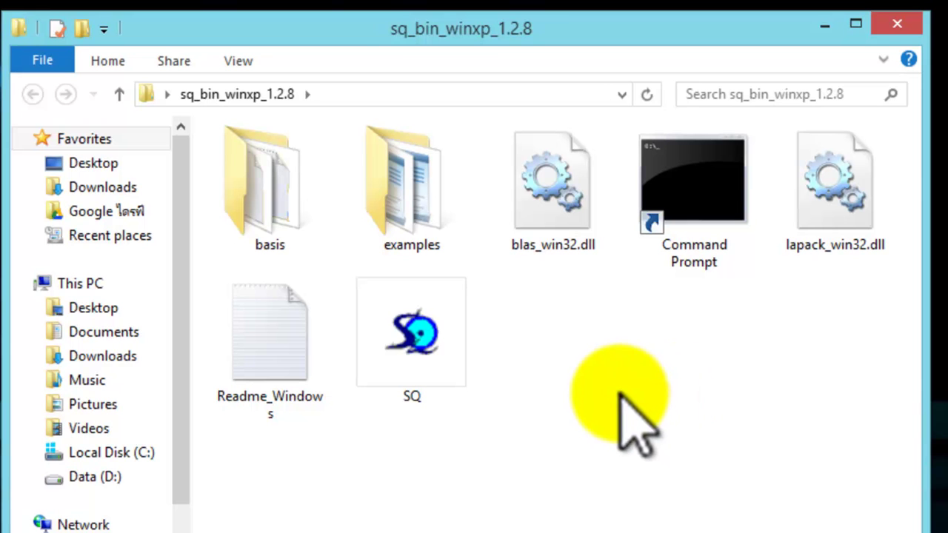
{"action": "left_click", "coordinate": [395, 338]}
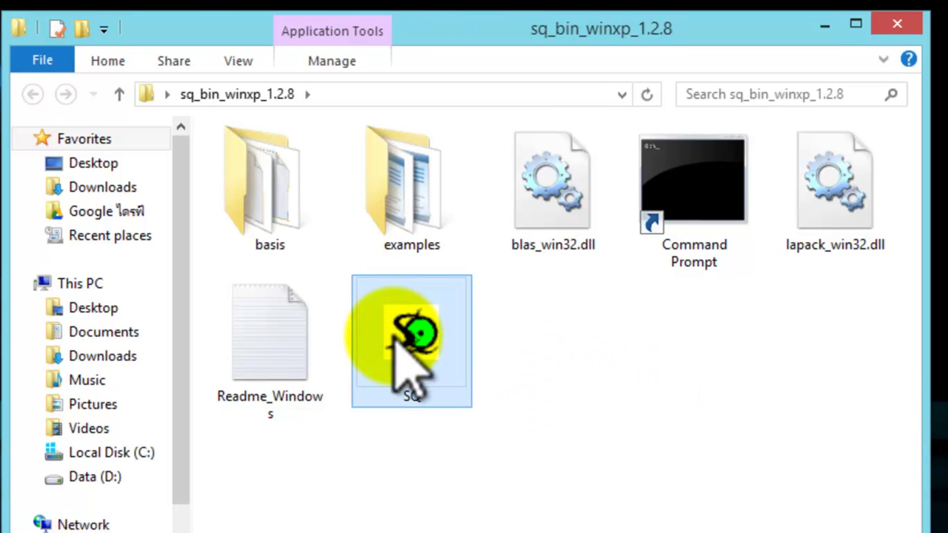
{"action": "left_click", "coordinate": [554, 328]}
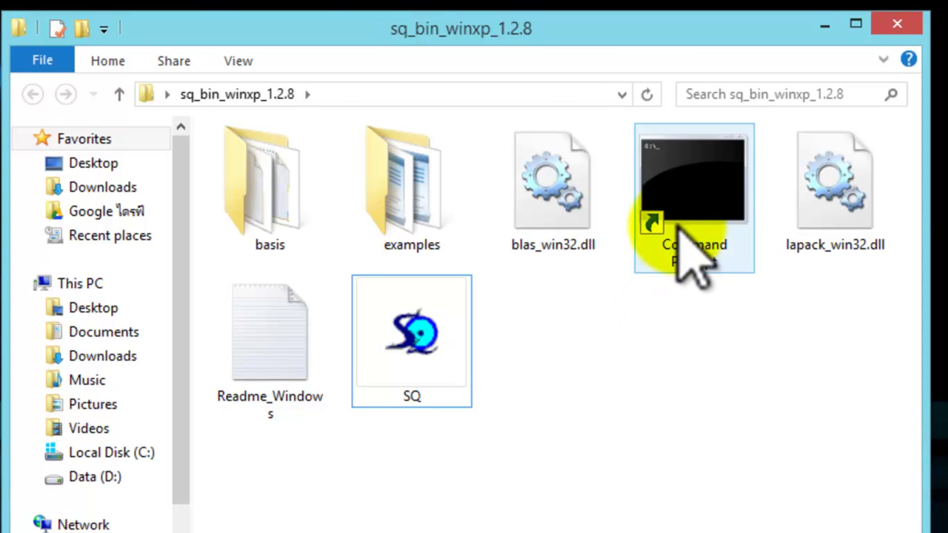
- Start the Command Prompt from the shortcut in the sq_bin_winxp_1.2.8 folder and run sq.exe without arguments
{"action": "left_click", "coordinate": [683, 190]}
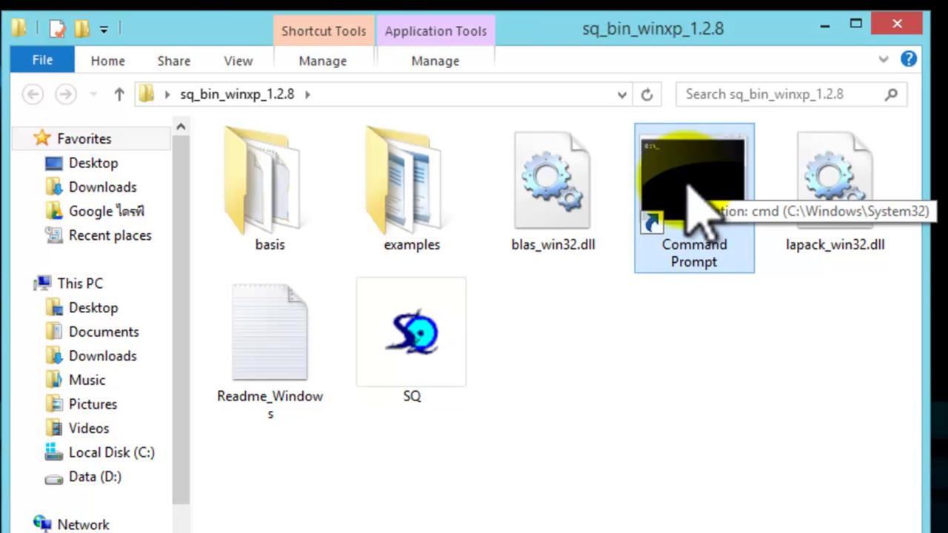
{"action": "double_click", "coordinate": [697, 211]}
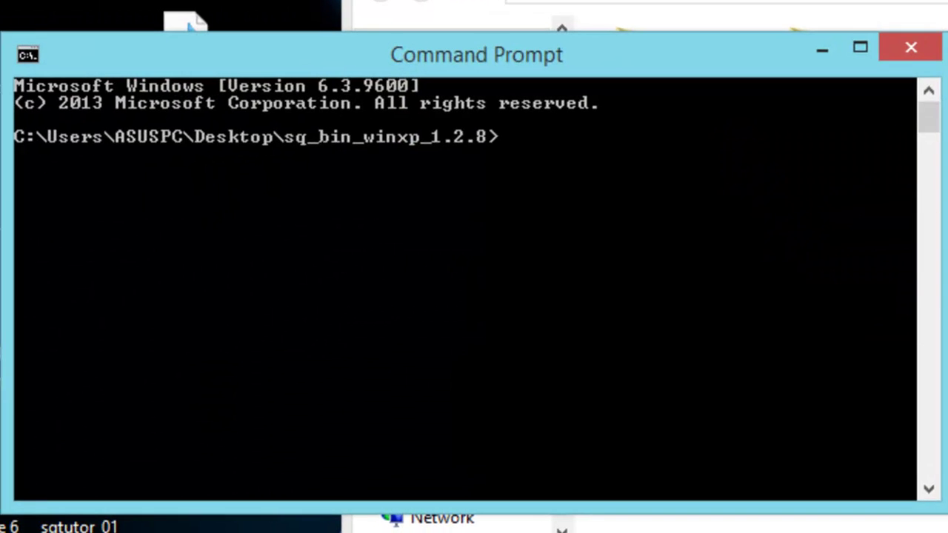
{"action": "left_click", "coordinate": [740, 263]}
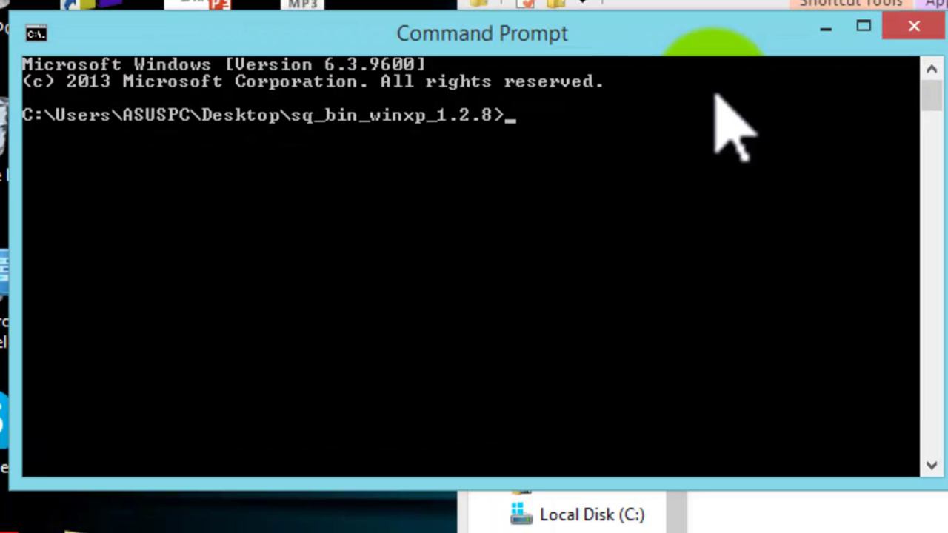
{"action": "type", "text": "sq.exe"}
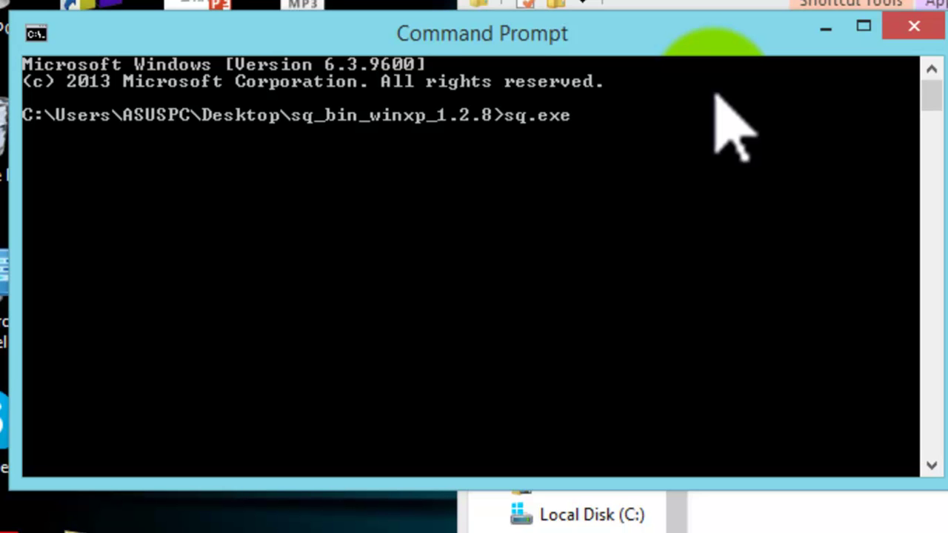
{"action": "key", "text": "Return"}
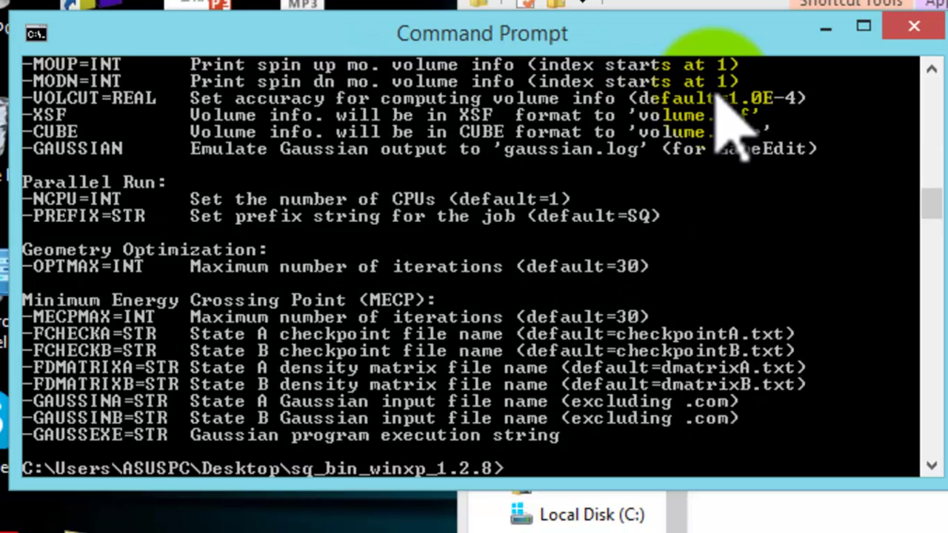
- Examine the sq.exe help output, covering its usage syntax, ab initio methods, SCF cycle, checkpoint, volume output and parallel run options
{"action": "scroll", "coordinate": [772, 196], "scroll_direction": "up", "scroll_amount": 1}
{"action": "scroll", "coordinate": [772, 196], "scroll_direction": "up", "scroll_amount": 10}
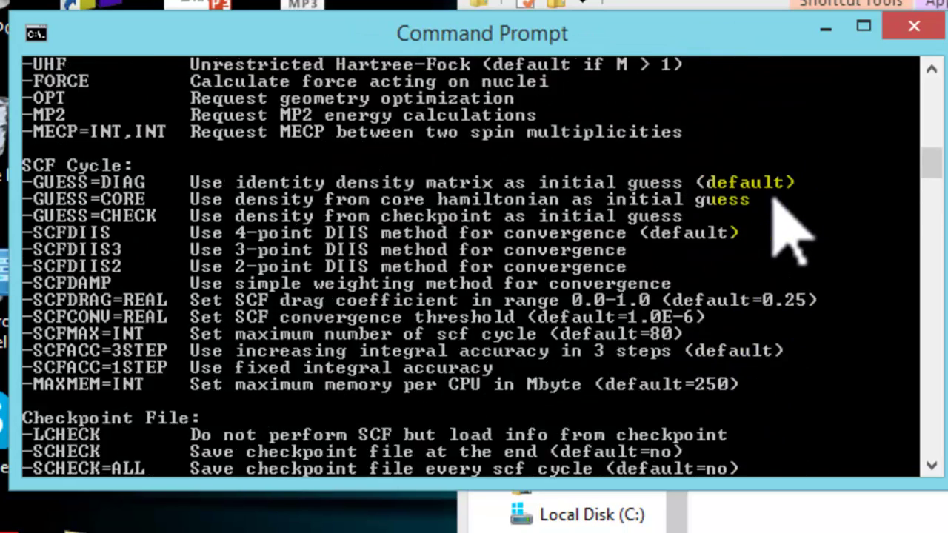
{"action": "scroll", "coordinate": [775, 199], "scroll_direction": "up", "scroll_amount": 6}
{"action": "scroll", "coordinate": [774, 199], "scroll_direction": "up", "scroll_amount": 4}
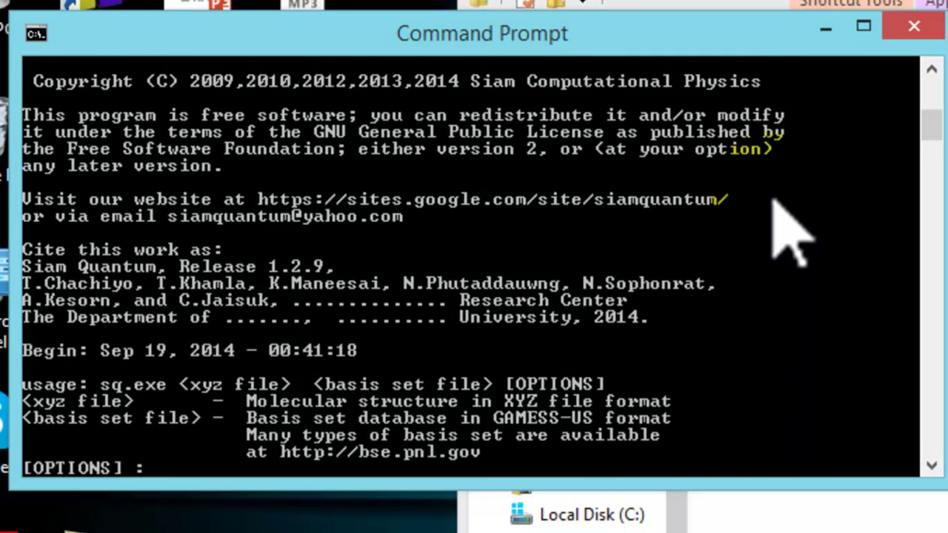
{"action": "scroll", "coordinate": [774, 199], "scroll_direction": "down", "scroll_amount": 8}
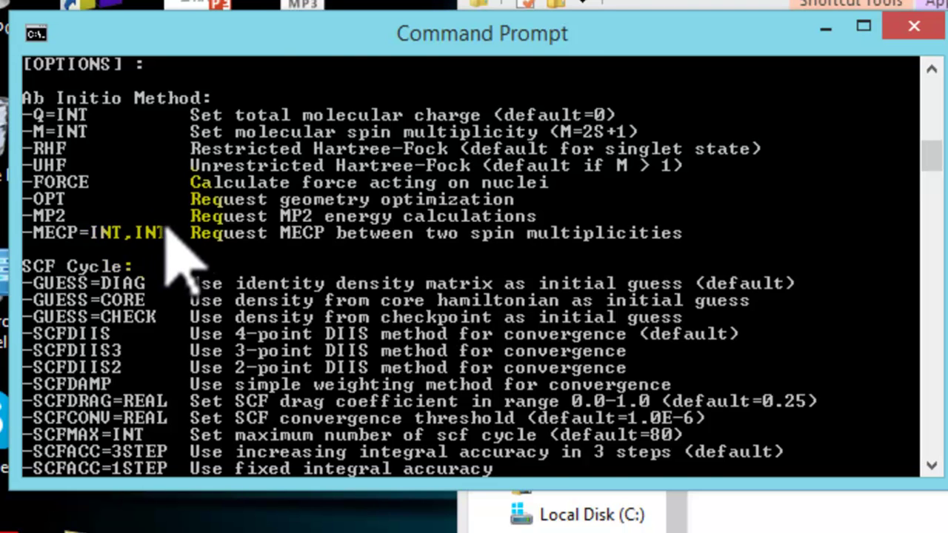
{"action": "scroll", "coordinate": [172, 233], "scroll_direction": "down", "scroll_amount": 5}
{"action": "scroll", "coordinate": [176, 235], "scroll_direction": "down", "scroll_amount": 1}
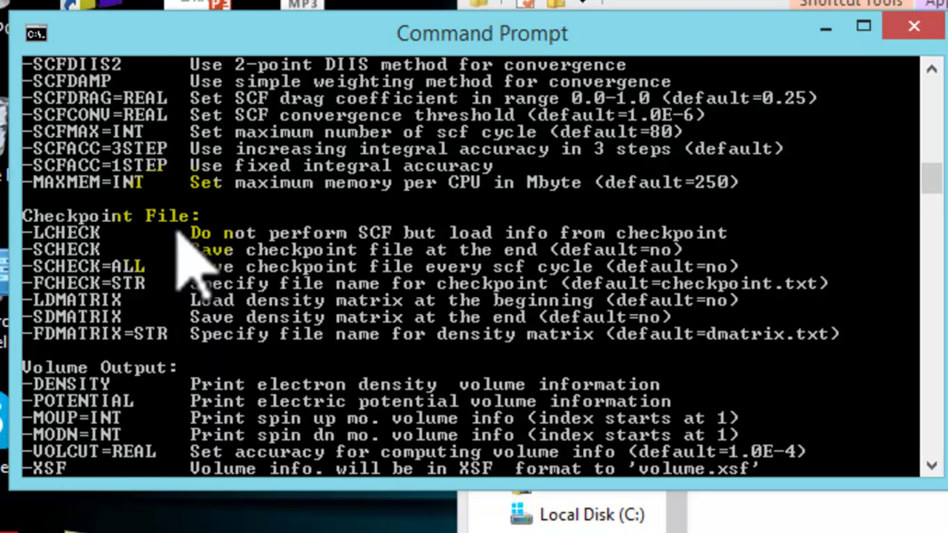
{"action": "scroll", "coordinate": [181, 235], "scroll_direction": "down", "scroll_amount": 3}
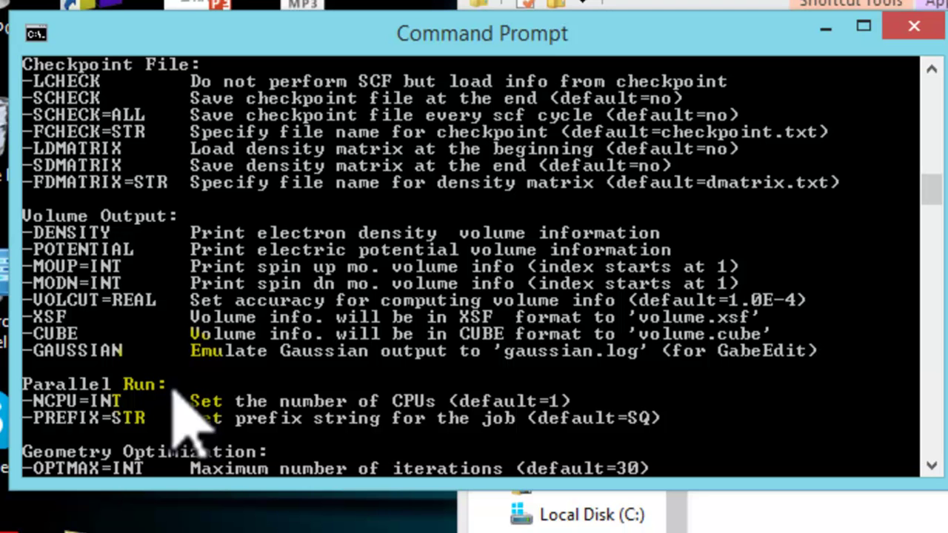
{"action": "scroll", "coordinate": [185, 426], "scroll_direction": "up", "scroll_amount": 7}
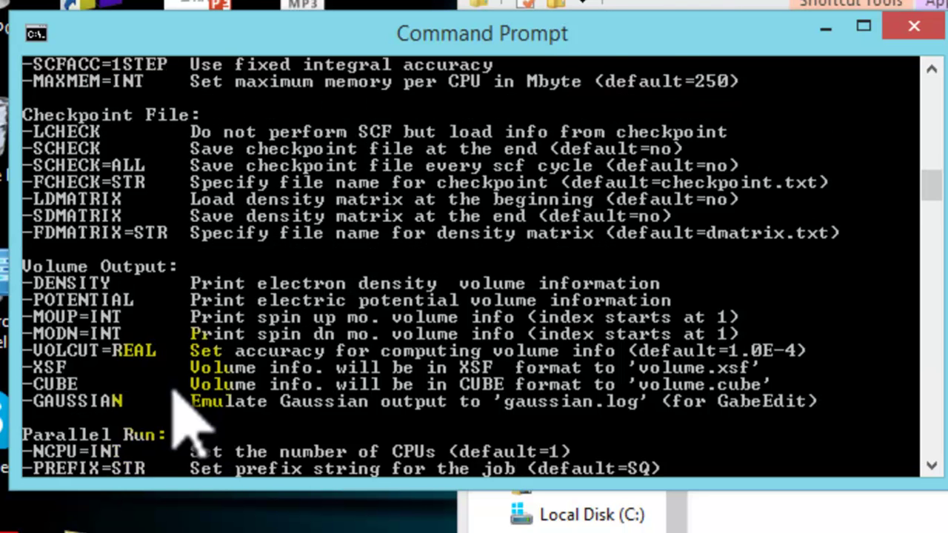
{"action": "scroll", "coordinate": [186, 426], "scroll_direction": "up", "scroll_amount": 3}
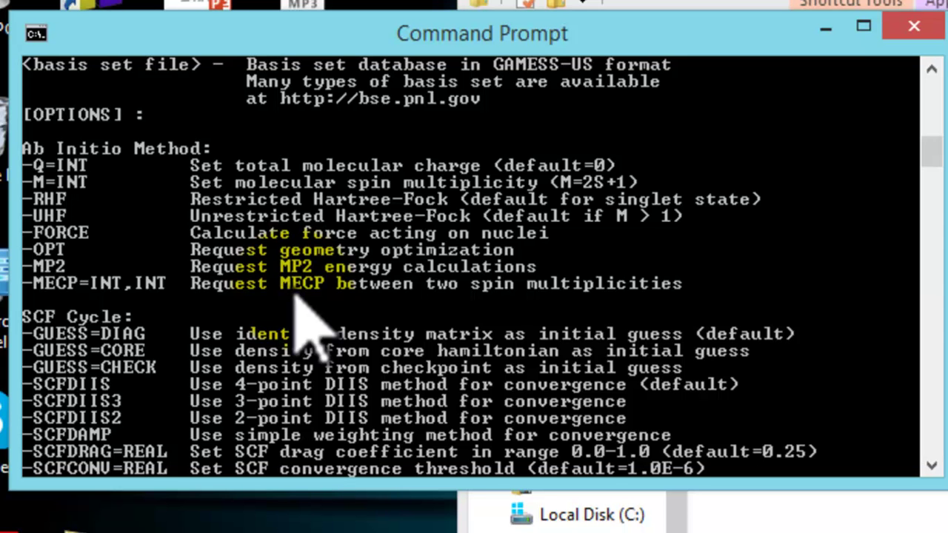
{"action": "scroll", "coordinate": [307, 326], "scroll_direction": "up", "scroll_amount": 3}
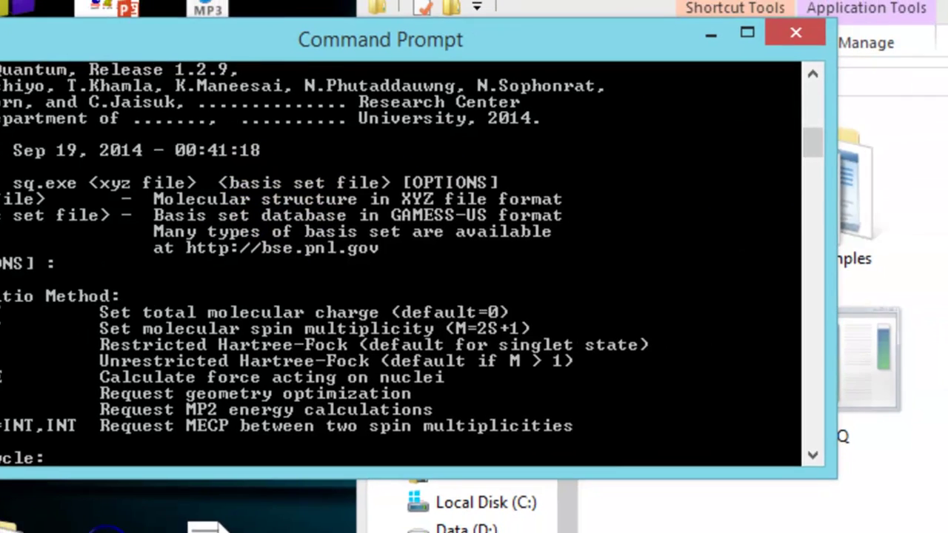
- Return to the sq_bin_winxp_1.2.8 folder, open its examples folder and select the h2o XYZ file
{"action": "left_click", "coordinate": [599, 31]}
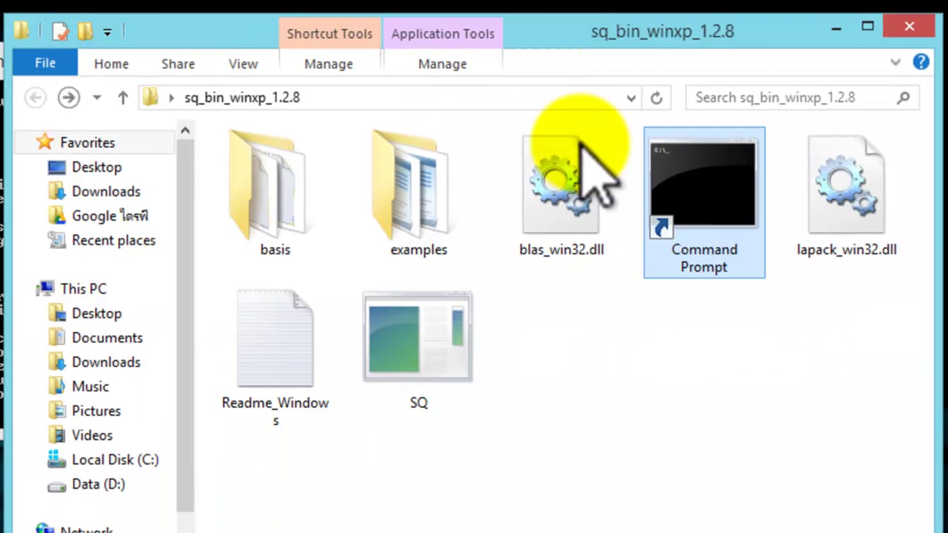
{"action": "left_click", "coordinate": [595, 317]}
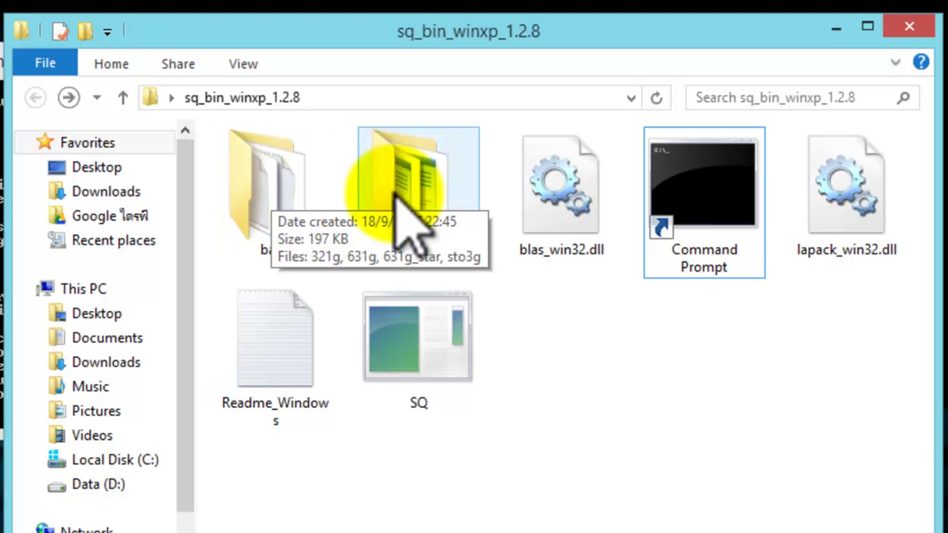
{"action": "double_click", "coordinate": [401, 196]}
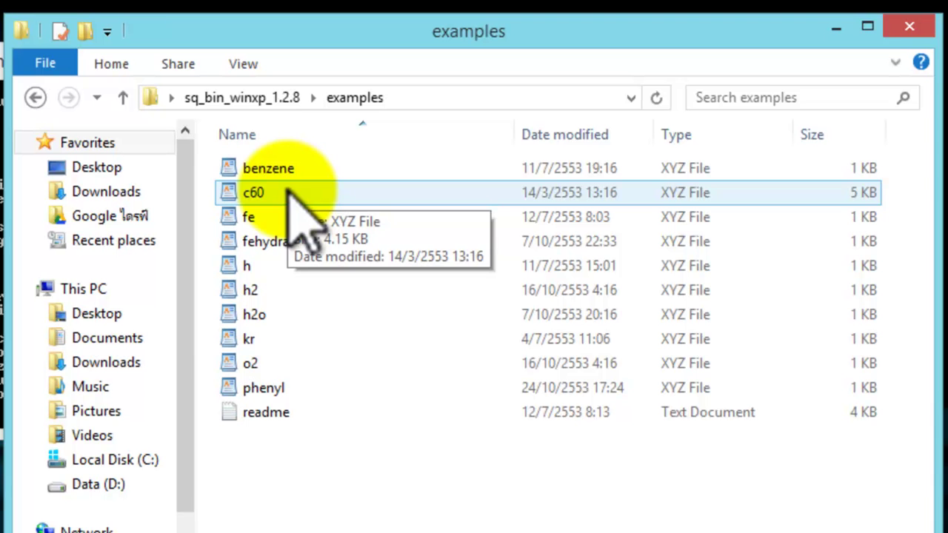
{"action": "left_click", "coordinate": [268, 315]}
{"action": "left_click", "coordinate": [268, 314]}
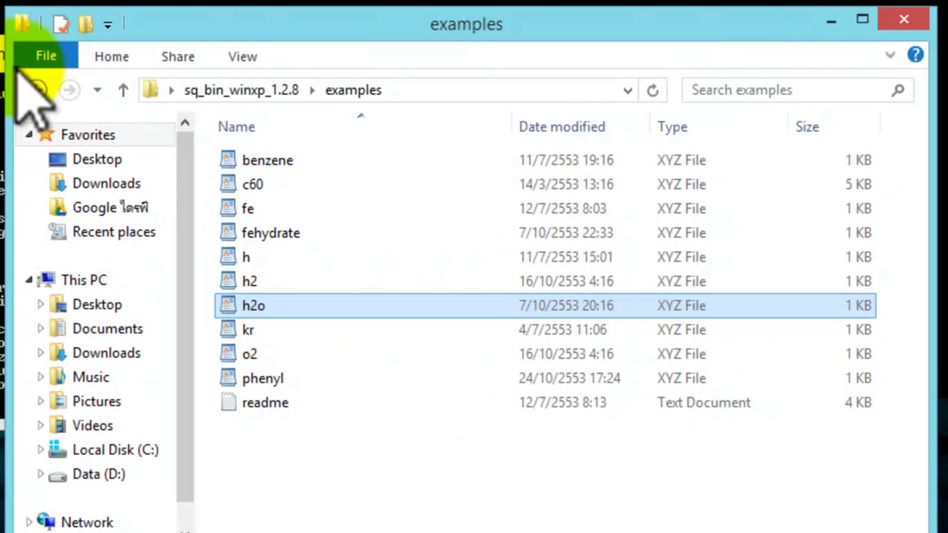
- Open the sto3g file from the sq_bin_winxp_1.2.8 basis folder and examine its element basis set data
{"action": "left_click", "coordinate": [34, 89]}
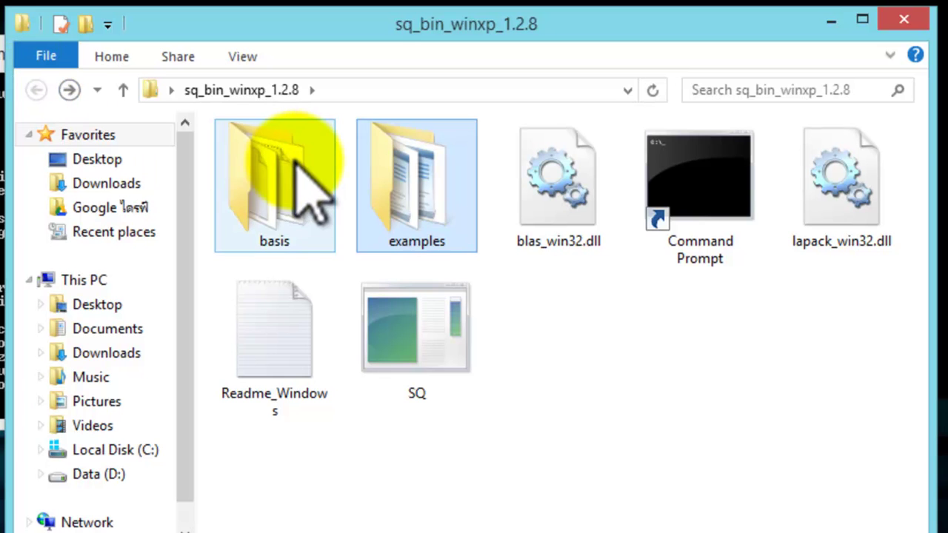
{"action": "left_click", "coordinate": [293, 158]}
{"action": "double_click", "coordinate": [291, 182]}
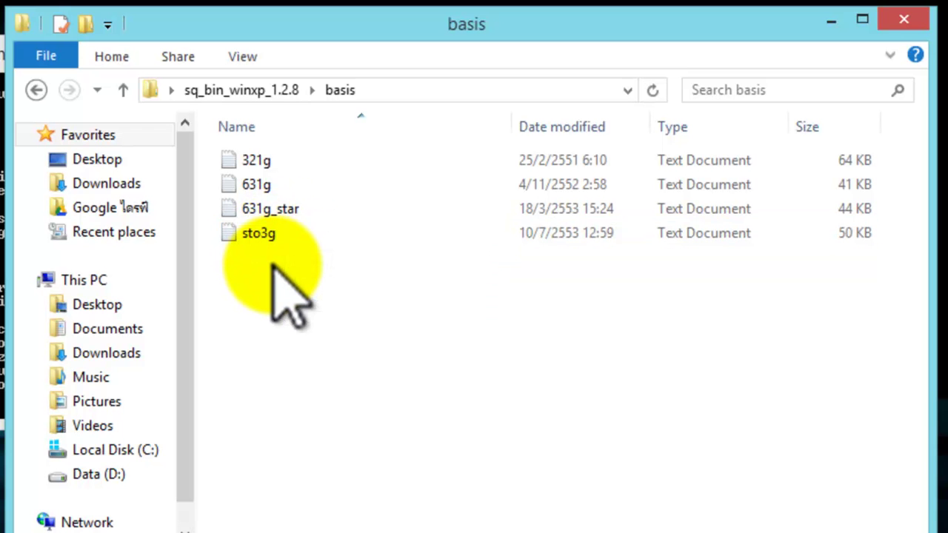
{"action": "left_click", "coordinate": [267, 237]}
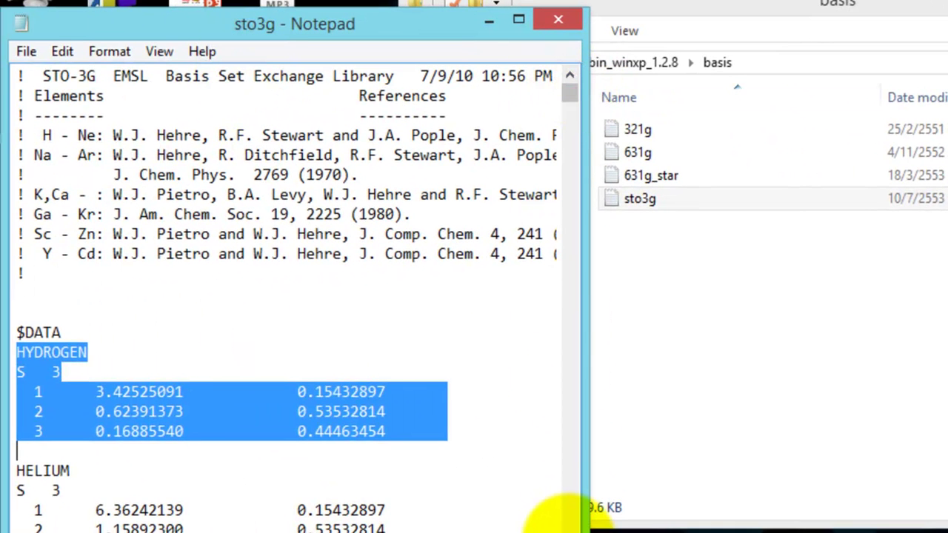
{"action": "scroll", "coordinate": [563, 522], "scroll_direction": "down", "scroll_amount": 3}
{"action": "scroll", "coordinate": [565, 522], "scroll_direction": "down", "scroll_amount": 2}
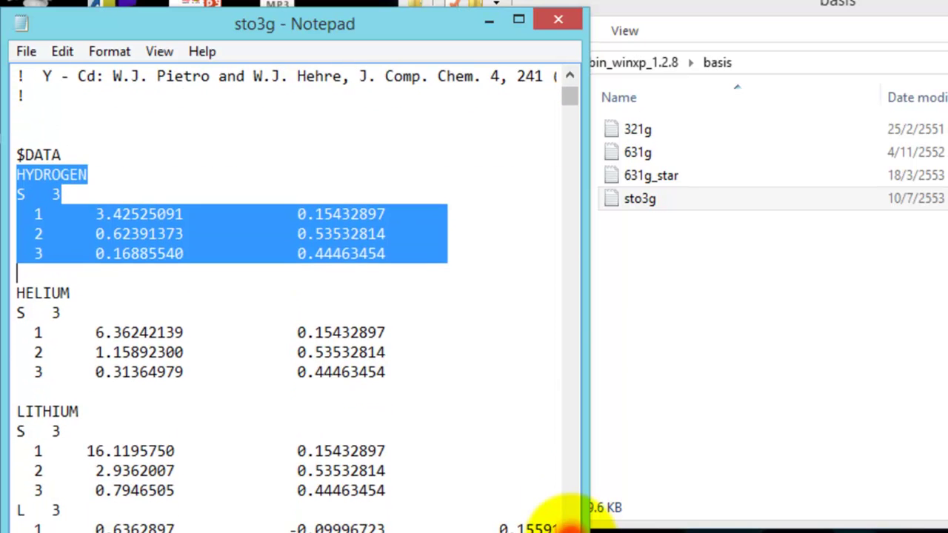
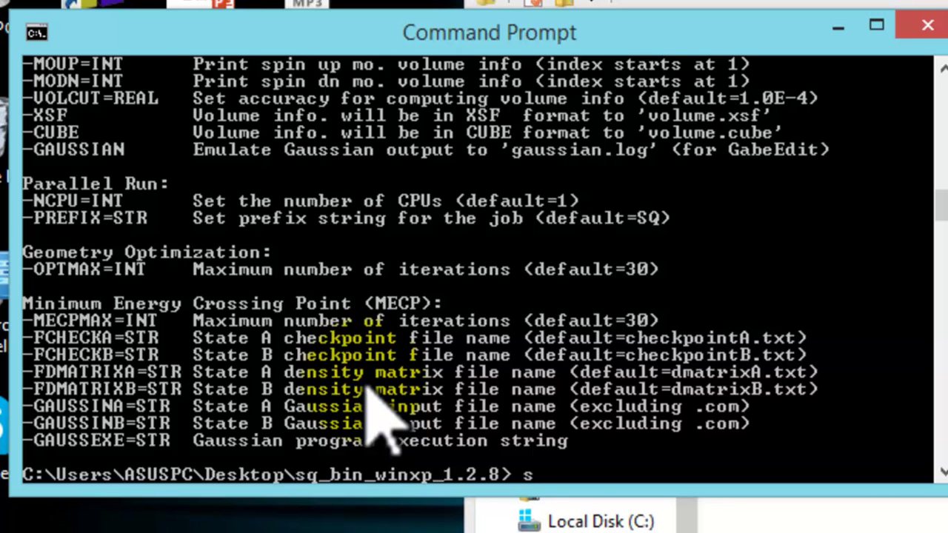
- Run sq.exe on examples\benzene.xyz with the basis set basis\sto3g.txt
{"action": "type", "text": ".exe"}
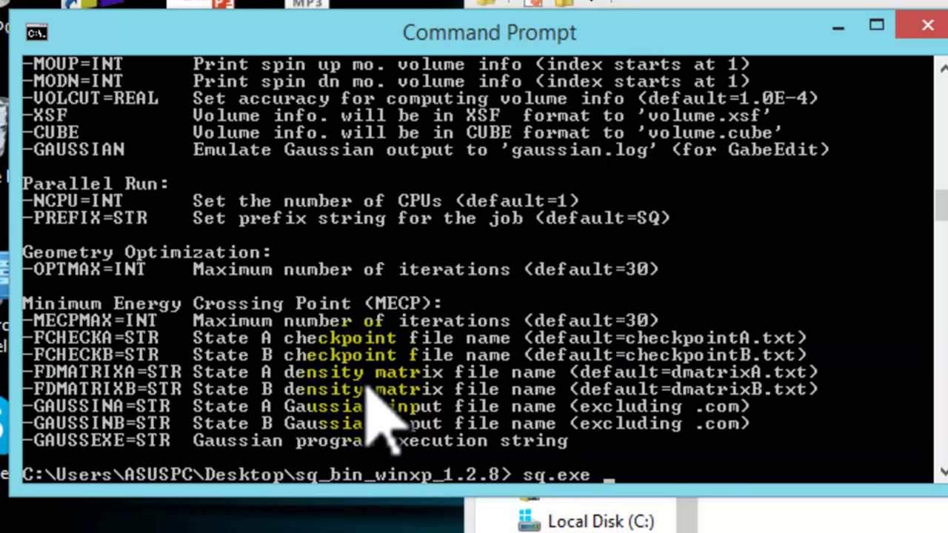
{"action": "type", "text": "examples"}
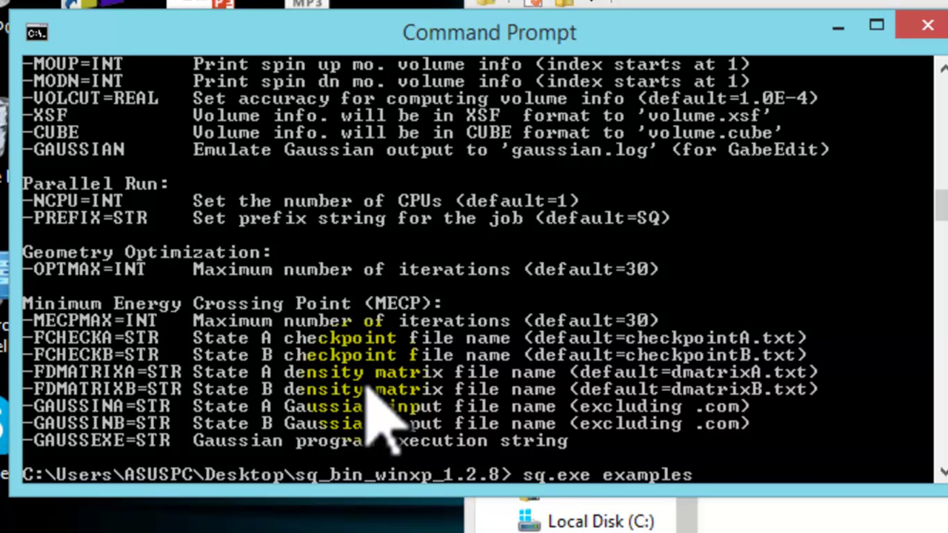
{"action": "type", "text": "\\benzene.xyz"}
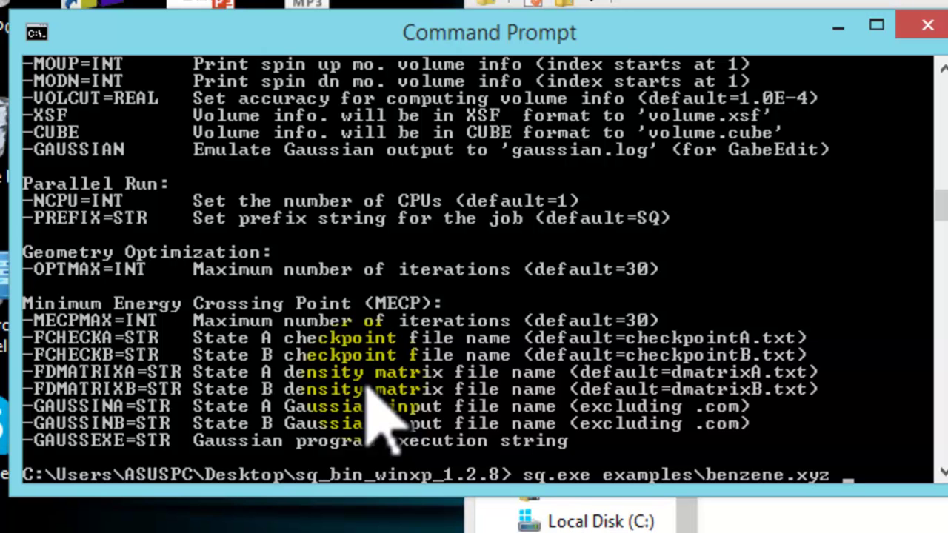
{"action": "type", "text": " basis"}
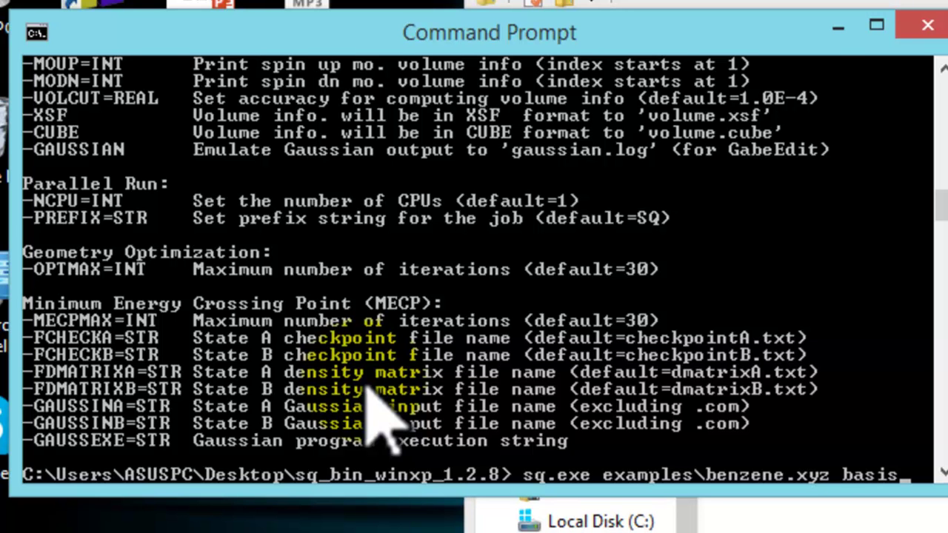
{"action": "type", "text": "\\sto3g.txt"}
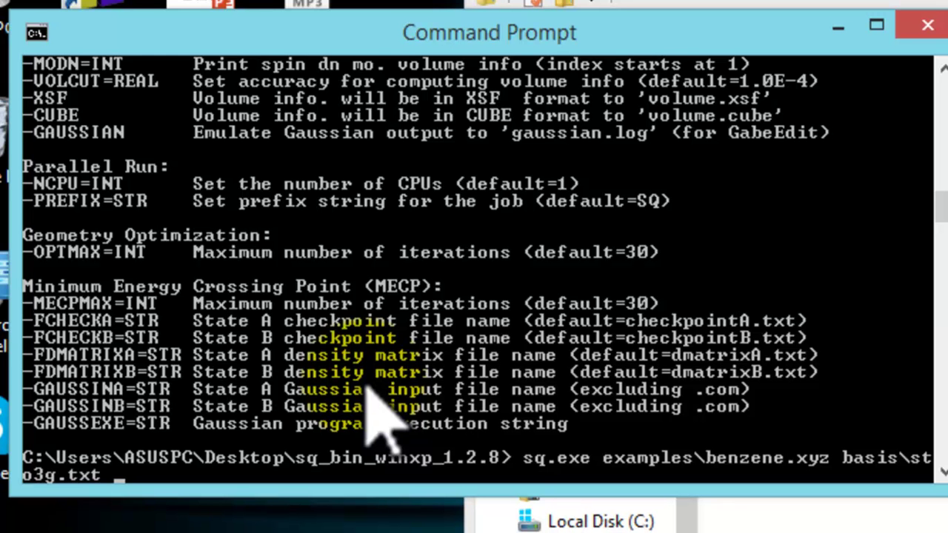
{"action": "key", "text": "Return"}
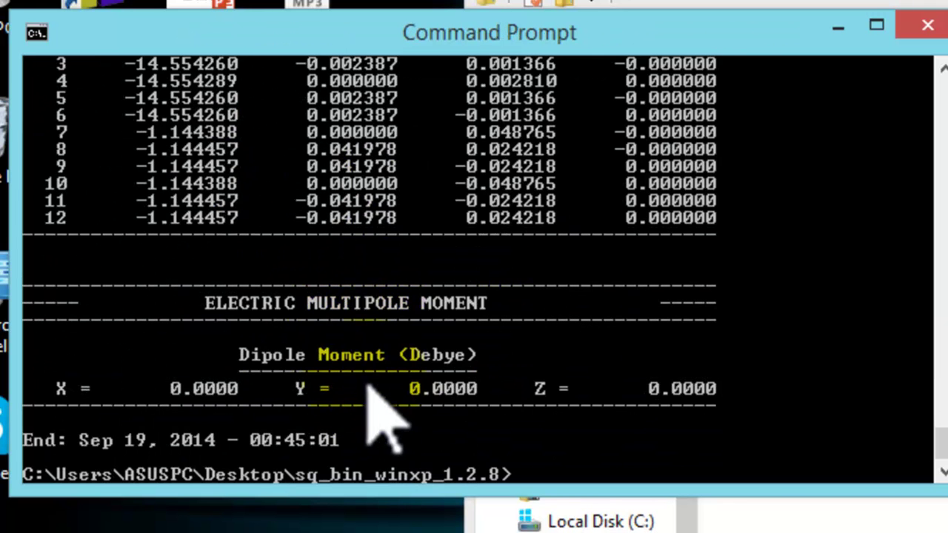
- Examine the benzene output, covering the SCF loop energies, Mulliken population, electrostatic properties and dipole moment
{"action": "scroll", "coordinate": [368, 394], "scroll_direction": "up", "scroll_amount": 12}
{"action": "scroll", "coordinate": [379, 415], "scroll_direction": "up", "scroll_amount": 7}
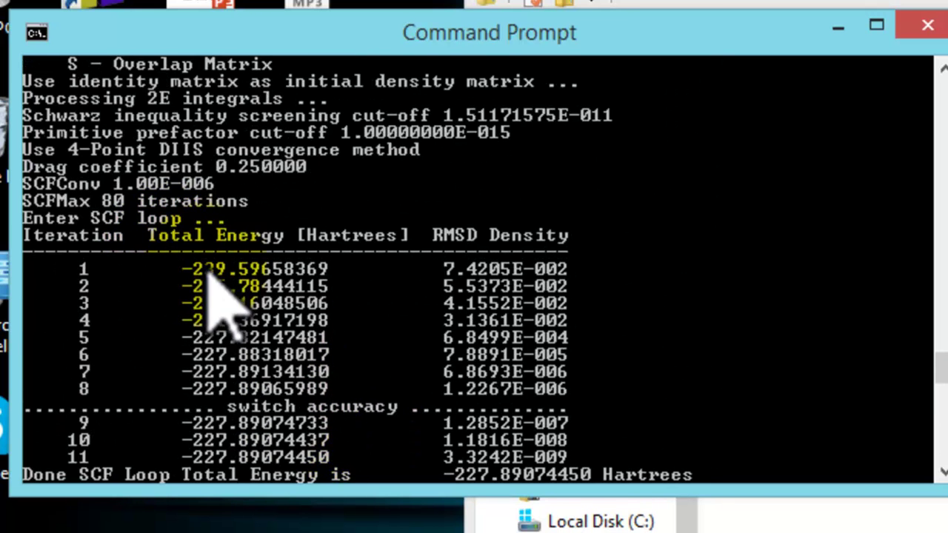
{"action": "scroll", "coordinate": [360, 339], "scroll_direction": "down", "scroll_amount": 3}
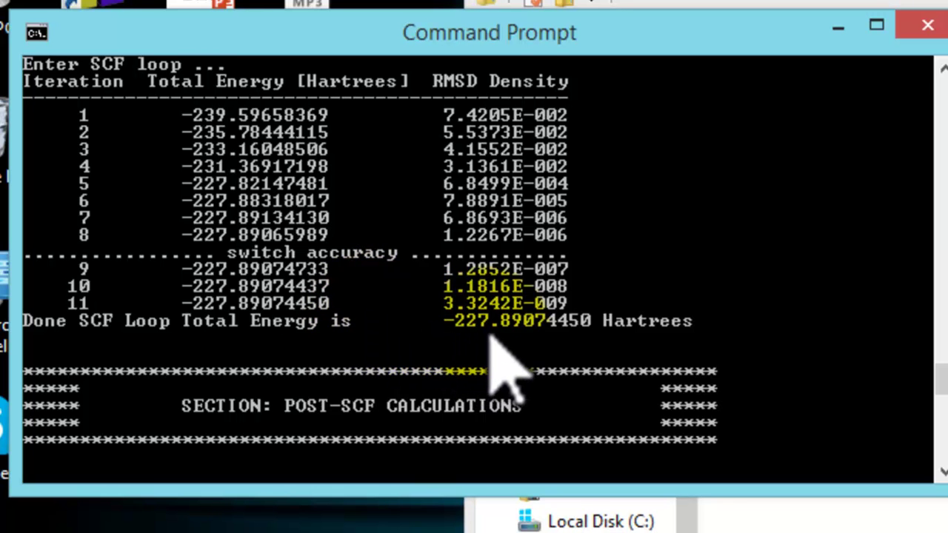
{"action": "scroll", "coordinate": [593, 363], "scroll_direction": "down", "scroll_amount": 7}
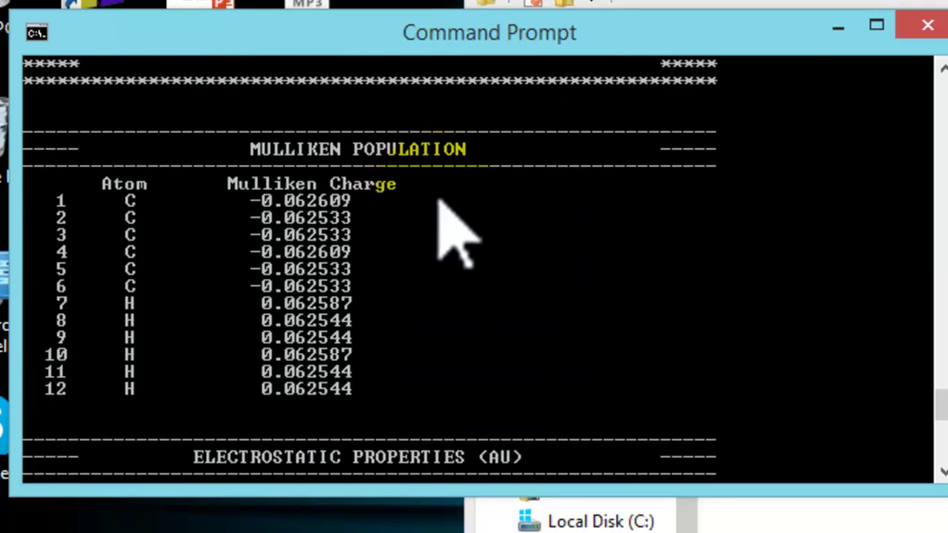
{"action": "scroll", "coordinate": [467, 252], "scroll_direction": "down", "scroll_amount": 4}
{"action": "scroll", "coordinate": [483, 274], "scroll_direction": "down", "scroll_amount": 7}
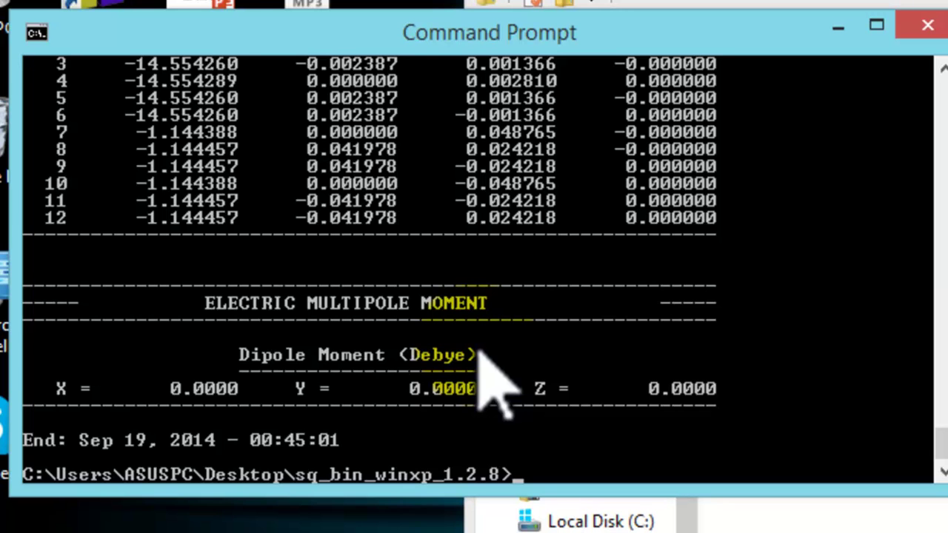
- Run the benzene calculation with basis\sto3g.txt again, adding the -OPT option for geometry optimization
{"action": "key", "text": "Up"}
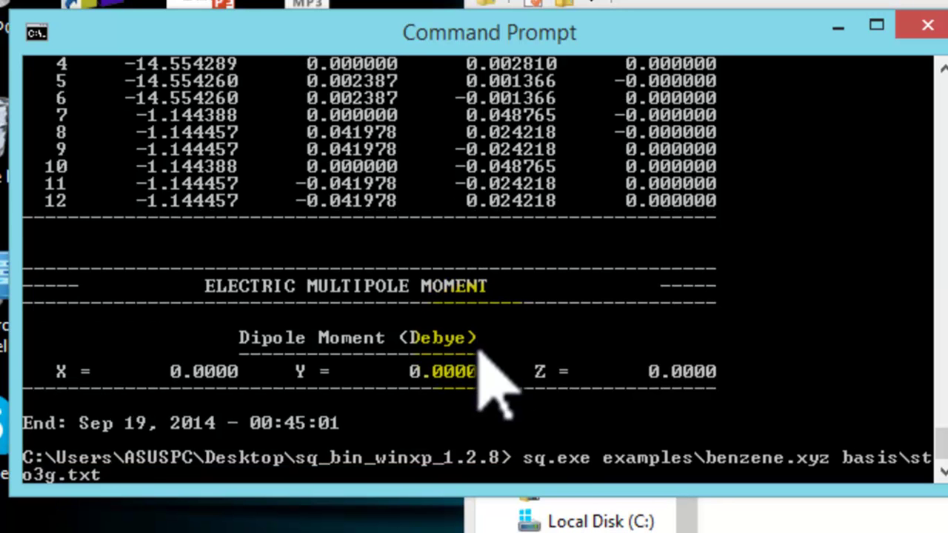
{"action": "type", "text": "-OPT"}
{"action": "key", "text": "Return"}
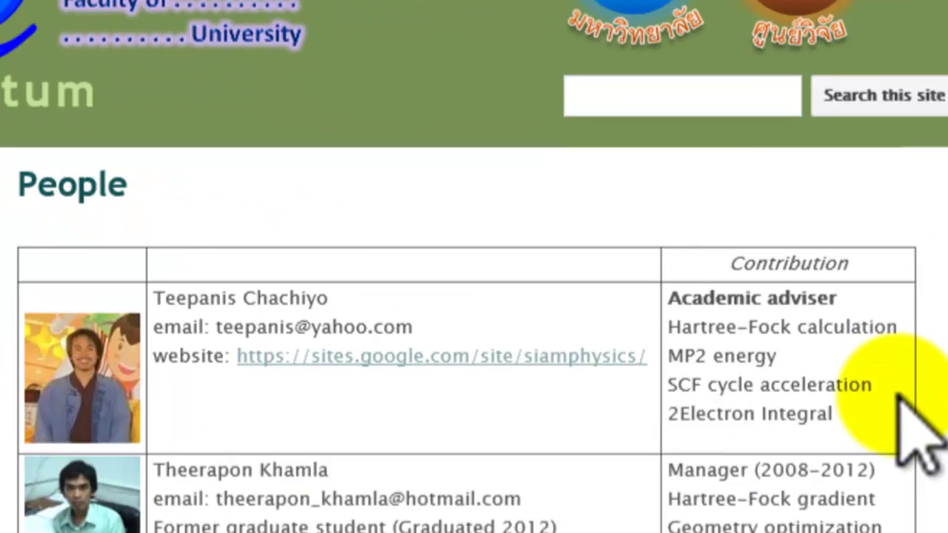
- Look through the People page of the Siam Quantum site for the team members and their contributions
{"action": "scroll", "coordinate": [900, 397], "scroll_direction": "down", "scroll_amount": 10}
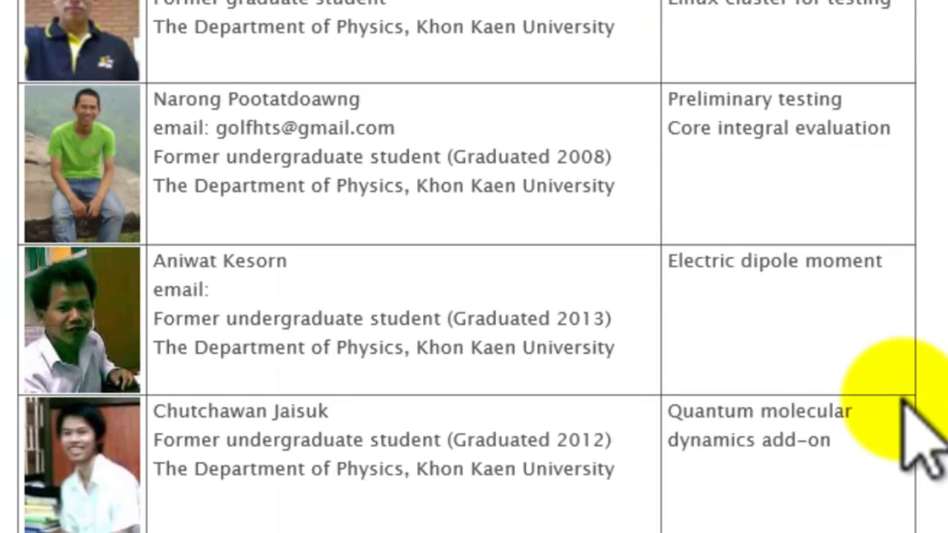
{"action": "scroll", "coordinate": [904, 400], "scroll_direction": "up", "scroll_amount": 5}
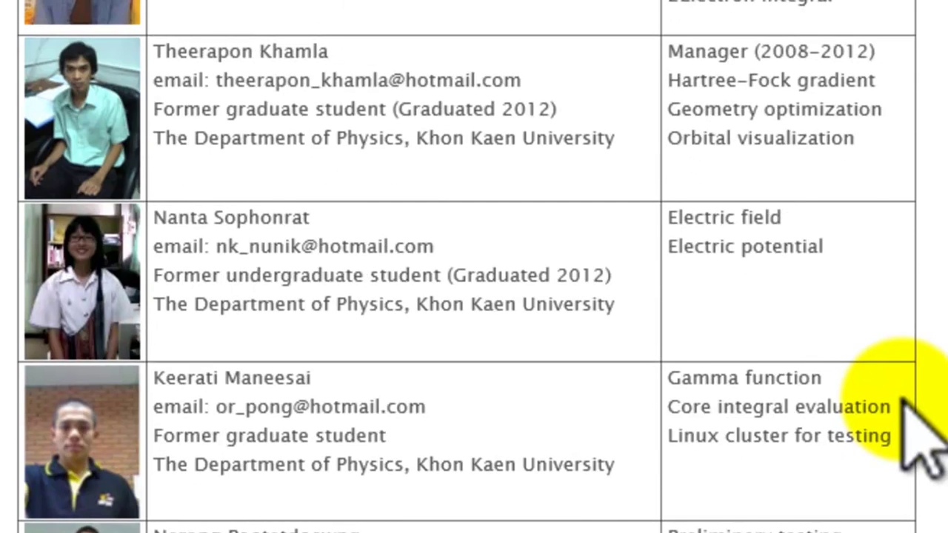
{"action": "scroll", "coordinate": [918, 444], "scroll_direction": "up", "scroll_amount": 2}
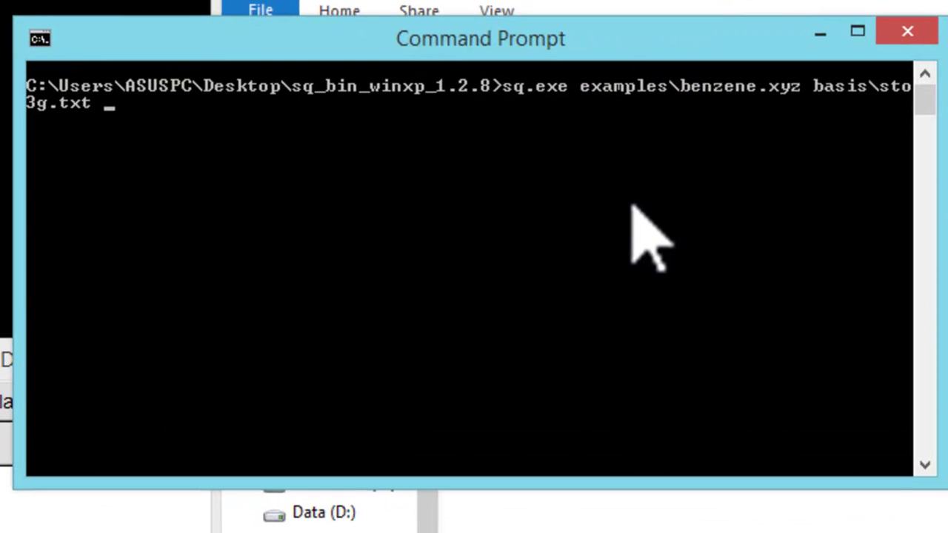
- Run the benzene calculation with basis\sto3g.txt and the -DENSITY option, and select the volume file in the sq_bin_winxp_1.2.8 folder
{"action": "type", "text": "-DENSITY"}
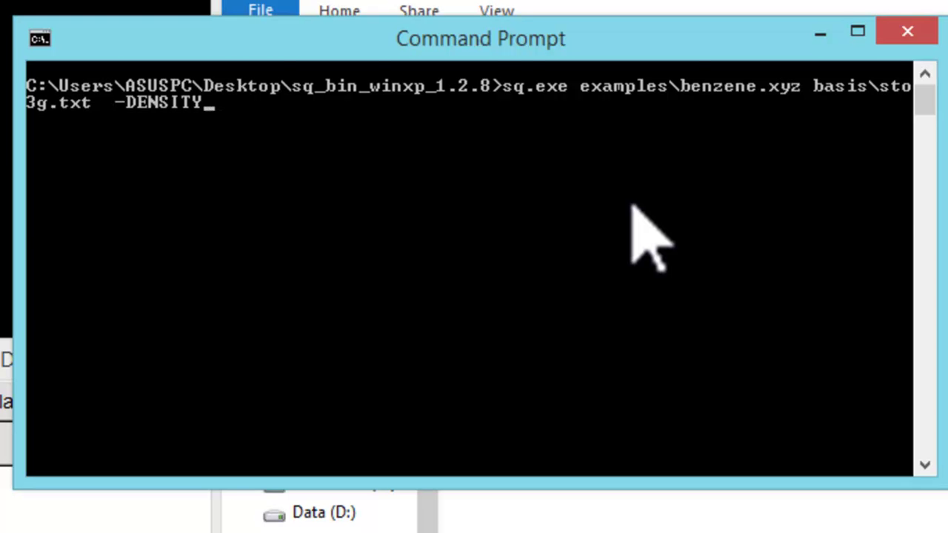
{"action": "key", "text": "Return"}
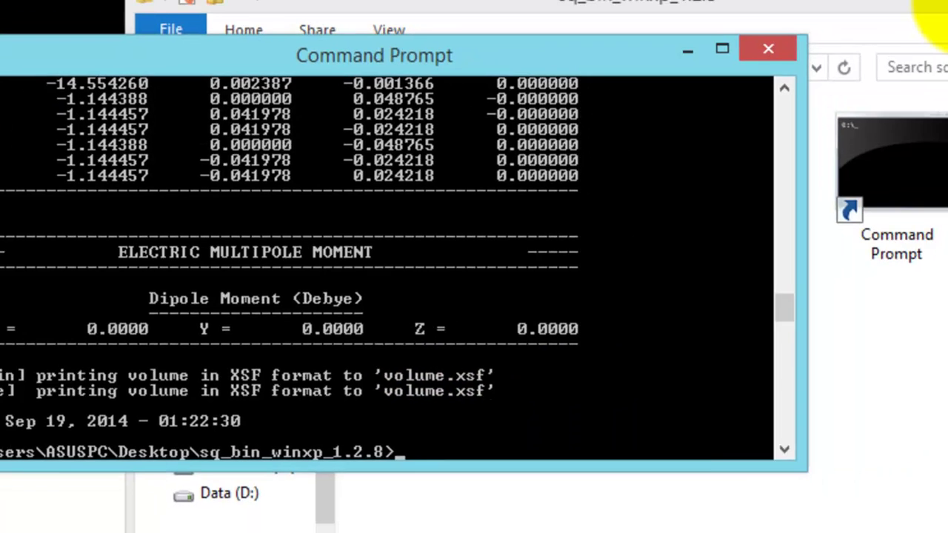
{"action": "left_click", "coordinate": [783, 22]}
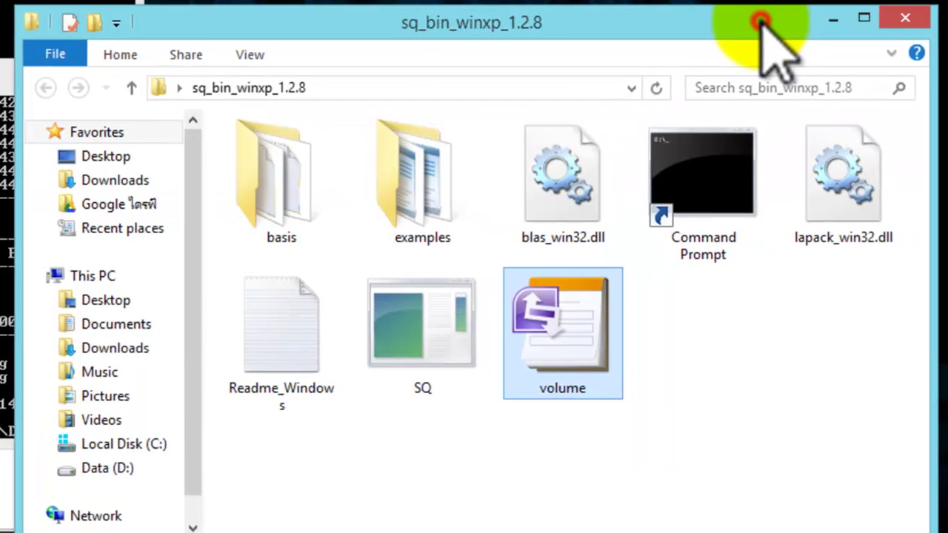
{"action": "left_click", "coordinate": [588, 324]}
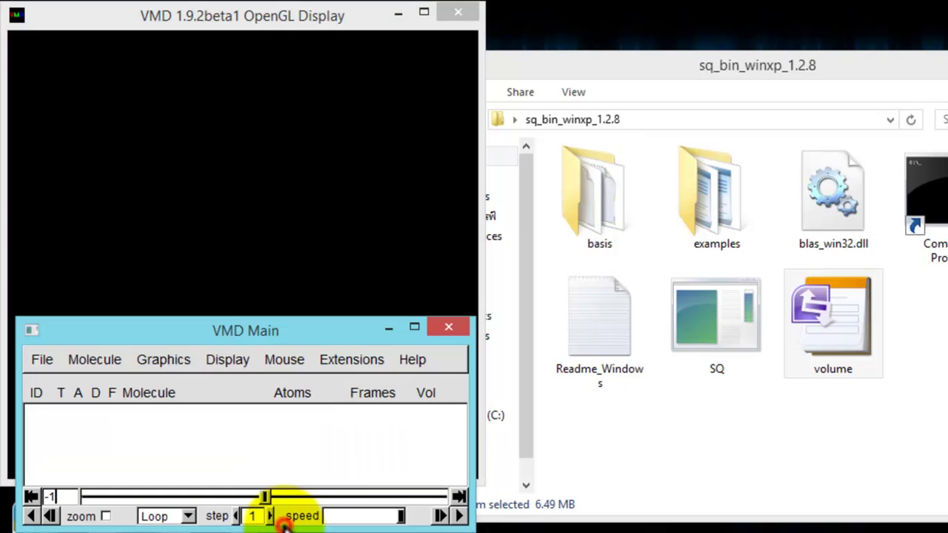
- Switch to VMD and load volume.xsf from the sq_bin_winxp_1.2.8 folder as a new molecule, bringing its display forward
{"action": "left_click", "coordinate": [40, 360]}
{"action": "left_click", "coordinate": [46, 386]}
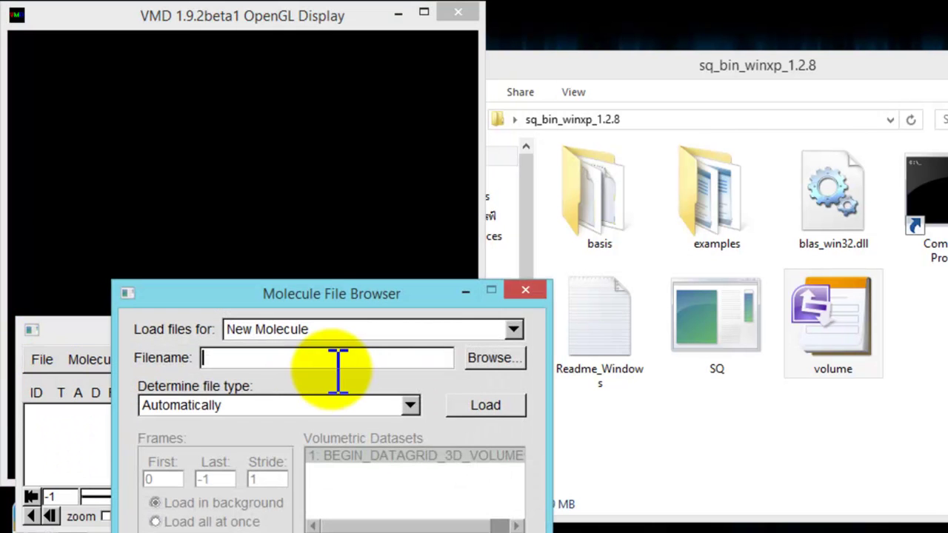
{"action": "left_click_drag", "start_coordinate": [827, 324], "coordinate": [331, 362]}
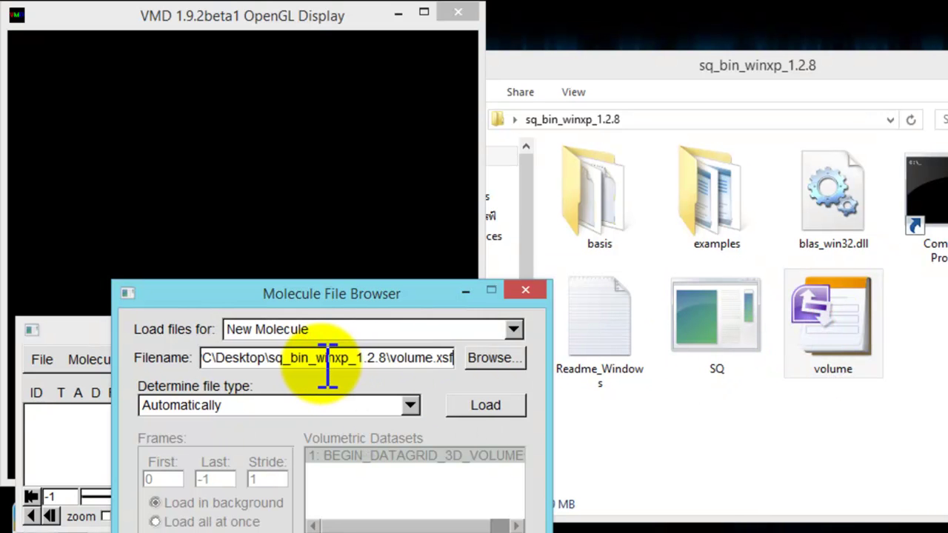
{"action": "left_click", "coordinate": [463, 404]}
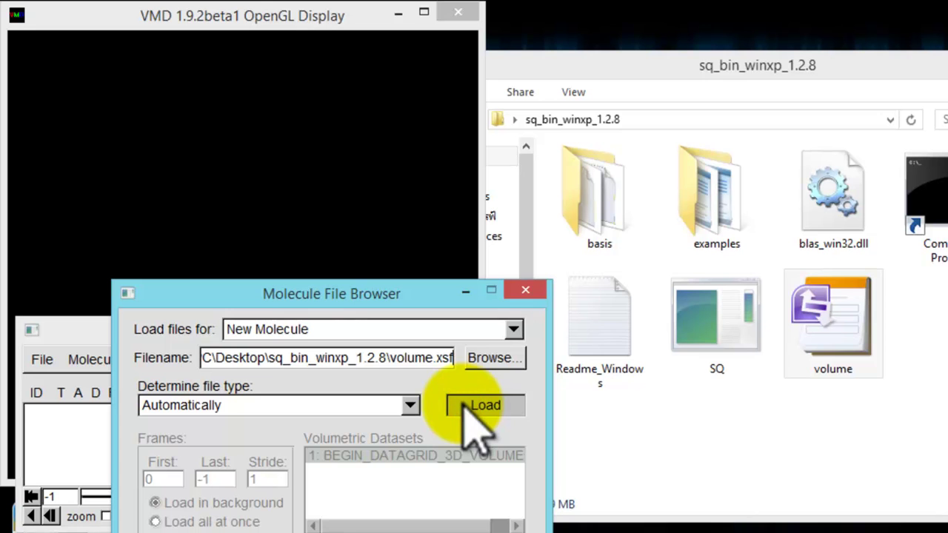
{"action": "left_click", "coordinate": [263, 15]}
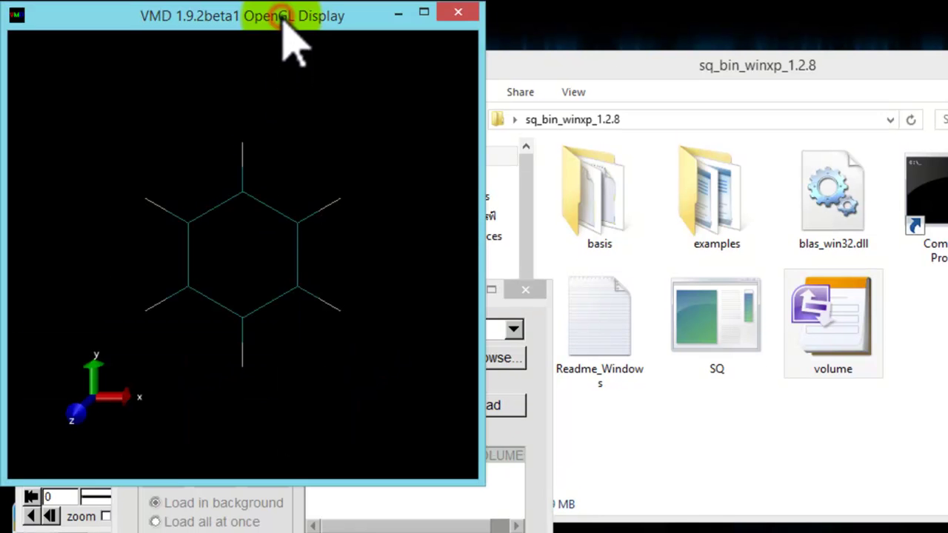
- Move the VMD Main window clear of the display and set the molecule's drawing method to CPK in the graphical representations
{"action": "left_click", "coordinate": [77, 510]}
{"action": "left_click_drag", "start_coordinate": [126, 337], "coordinate": [522, 301]}
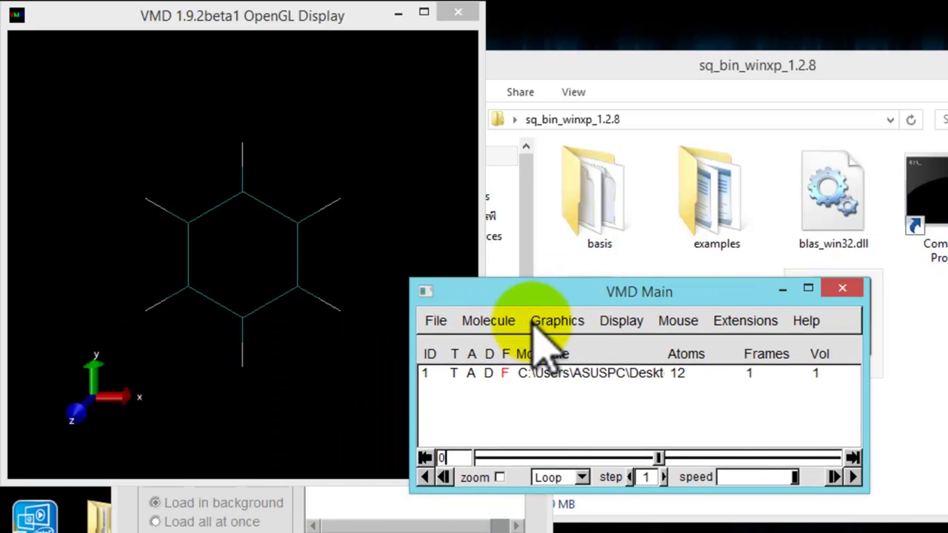
{"action": "left_click", "coordinate": [554, 322]}
{"action": "left_click", "coordinate": [559, 347]}
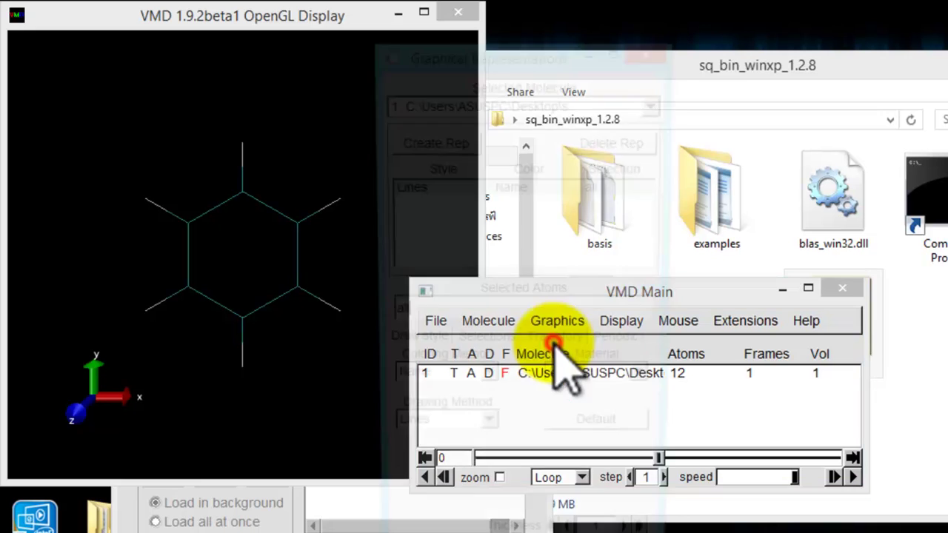
{"action": "left_click", "coordinate": [485, 435]}
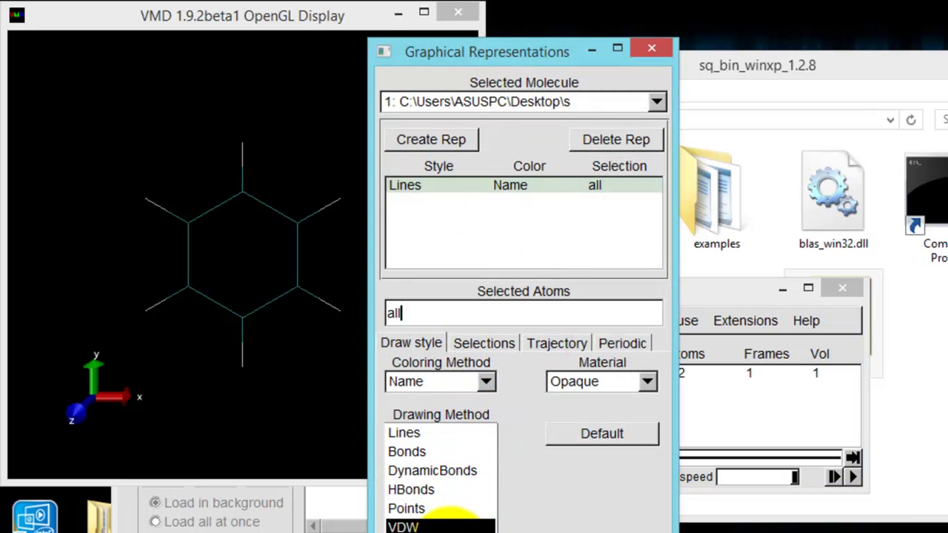
{"action": "left_click", "coordinate": [443, 530]}
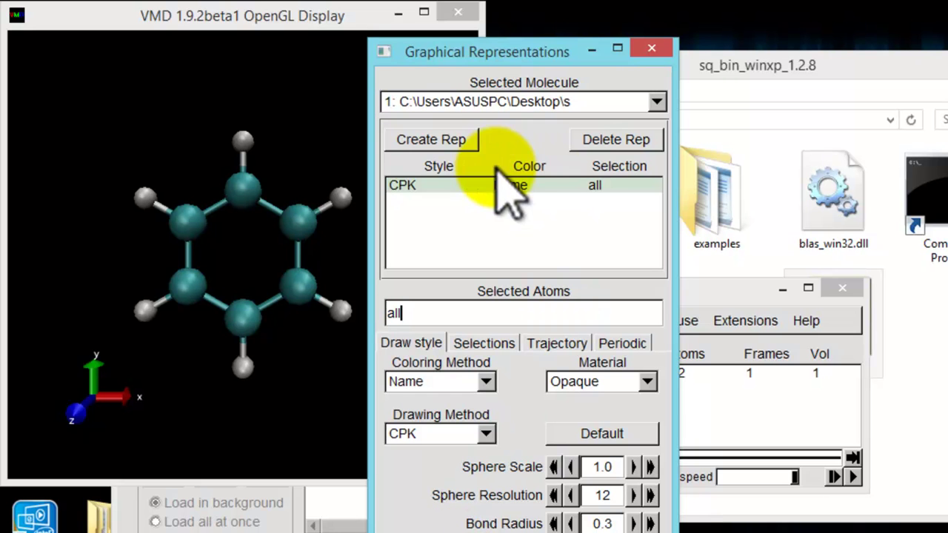
- Create a second representation with the Isosurface drawing method and set its isovalue to 0.04
{"action": "left_click", "coordinate": [426, 140]}
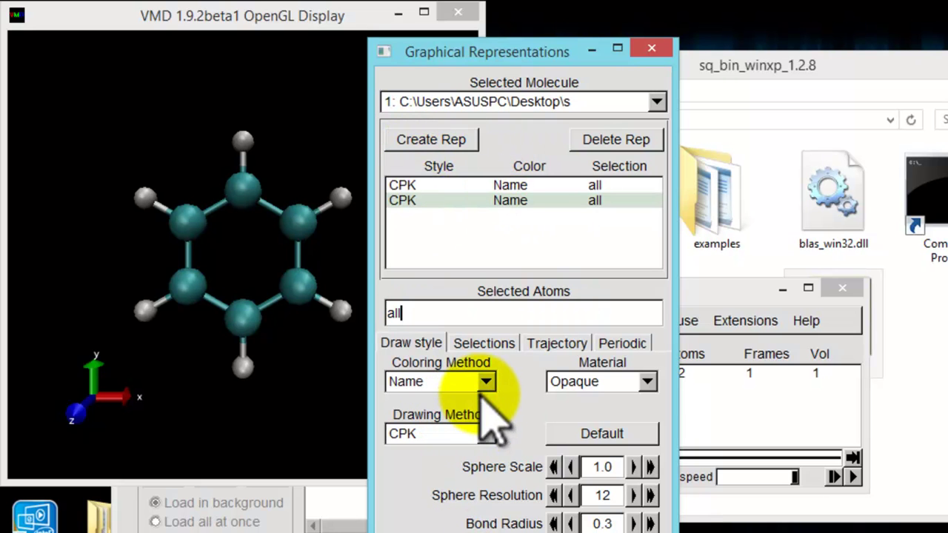
{"action": "left_click", "coordinate": [487, 434]}
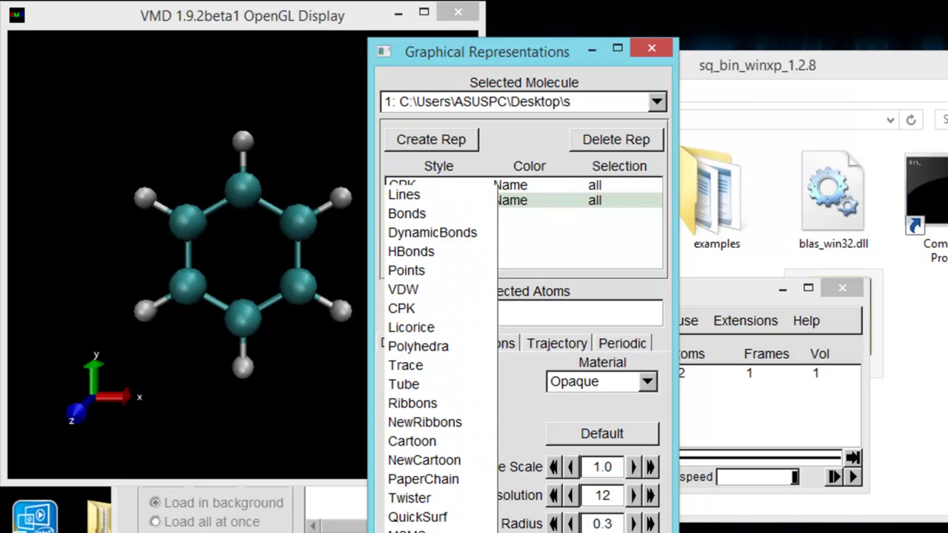
{"action": "left_click", "coordinate": [430, 526]}
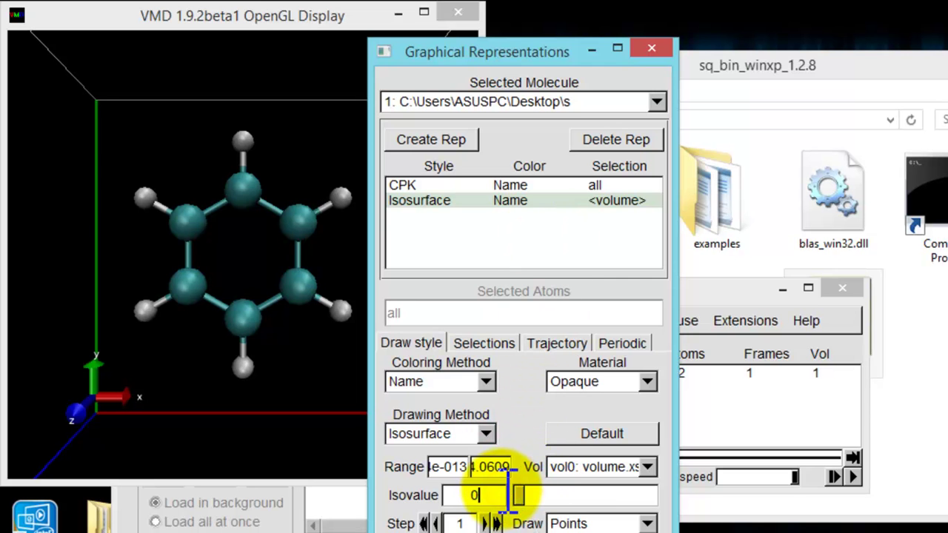
{"action": "type", "text": ".4"}
{"action": "key", "text": "BackSpace"}
{"action": "type", "text": "04"}
- Draw the isosurface of the volume.xsf dataset as a Wireframe
{"action": "left_click", "coordinate": [648, 467]}
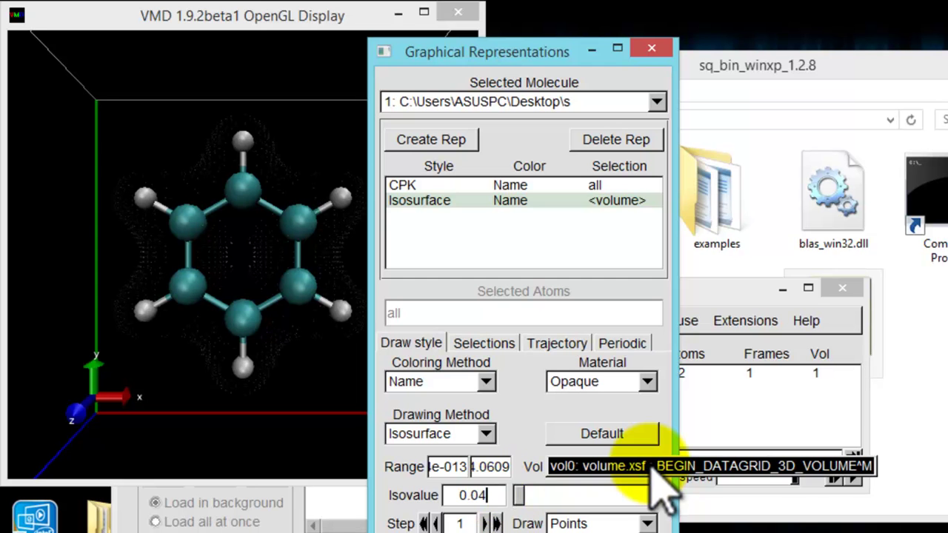
{"action": "left_click", "coordinate": [644, 506]}
{"action": "left_click", "coordinate": [650, 522]}
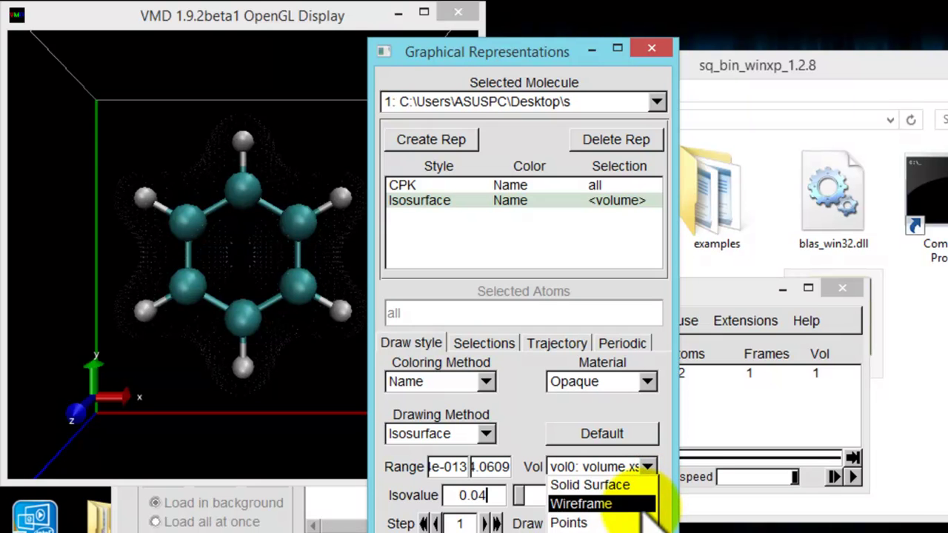
{"action": "left_click", "coordinate": [653, 504]}
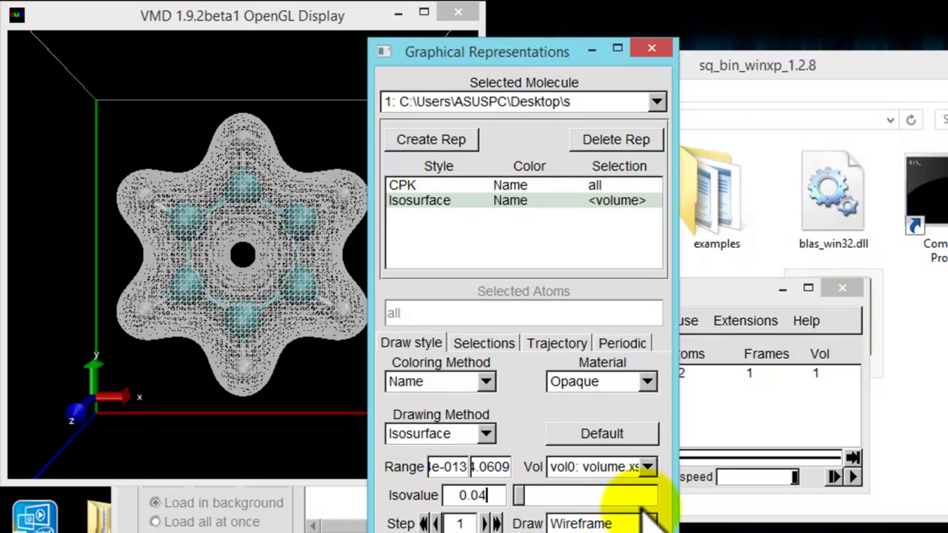
- Rotate and zoom the benzene model to examine its wireframe electron density surface from an angle
{"action": "left_click", "coordinate": [316, 296]}
{"action": "left_click_drag", "start_coordinate": [314, 294], "coordinate": [282, 328]}
{"action": "scroll", "coordinate": [281, 331], "scroll_direction": "down", "scroll_amount": 3}
{"action": "scroll", "coordinate": [281, 331], "scroll_direction": "up", "scroll_amount": 5}
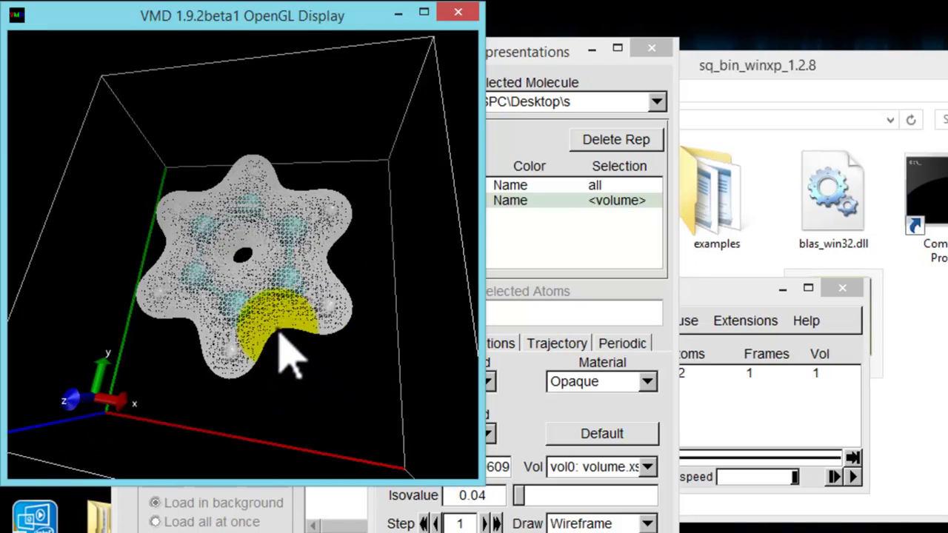
{"action": "scroll", "coordinate": [290, 355], "scroll_direction": "up", "scroll_amount": 3}
{"action": "scroll", "coordinate": [290, 356], "scroll_direction": "down", "scroll_amount": 2}
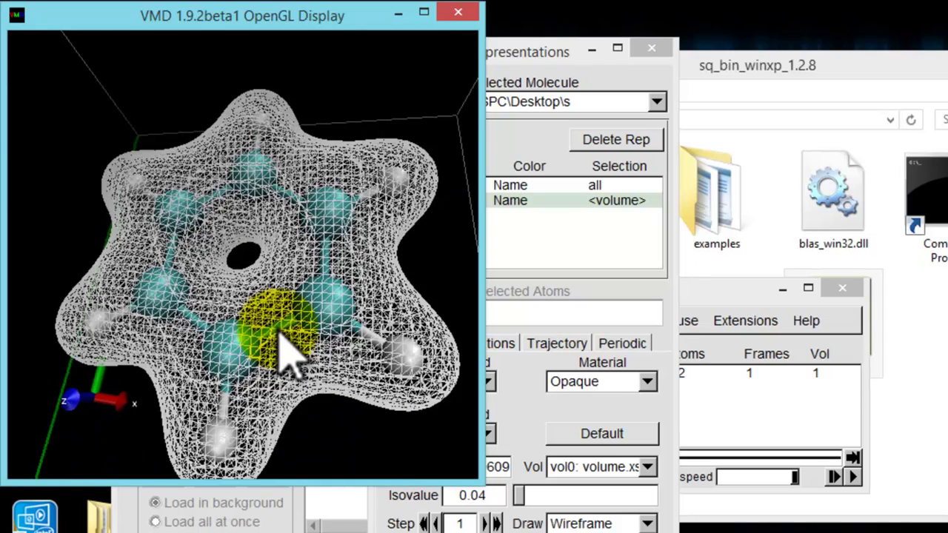
{"action": "scroll", "coordinate": [281, 335], "scroll_direction": "down", "scroll_amount": 2}
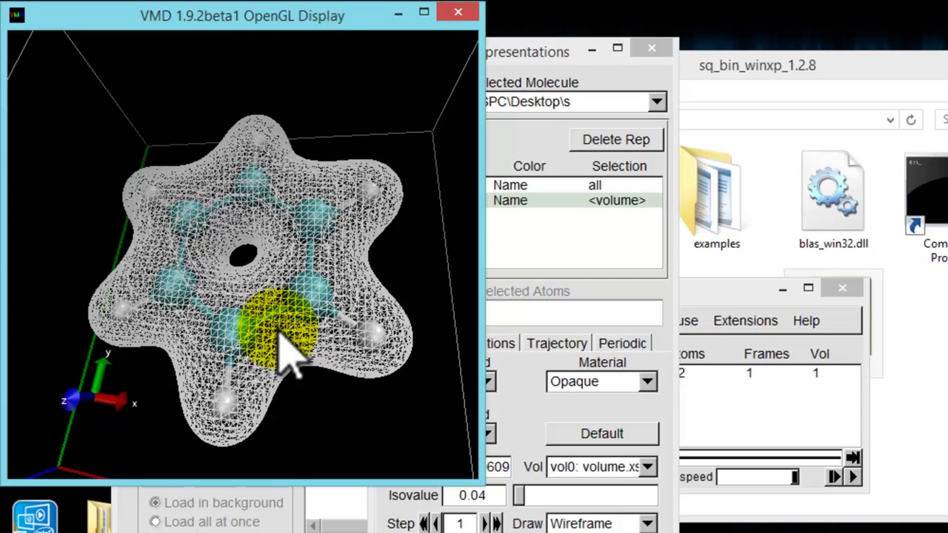